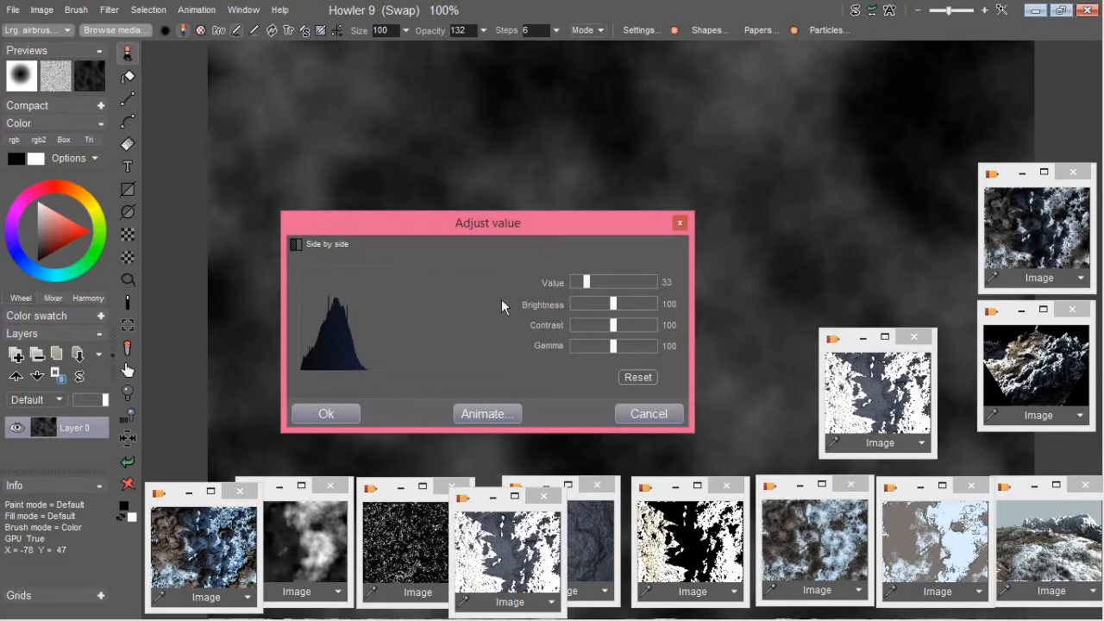
Step: Apply the value adjustment of 33 to the noise layer and add a new layer above it
left_click(348, 414)
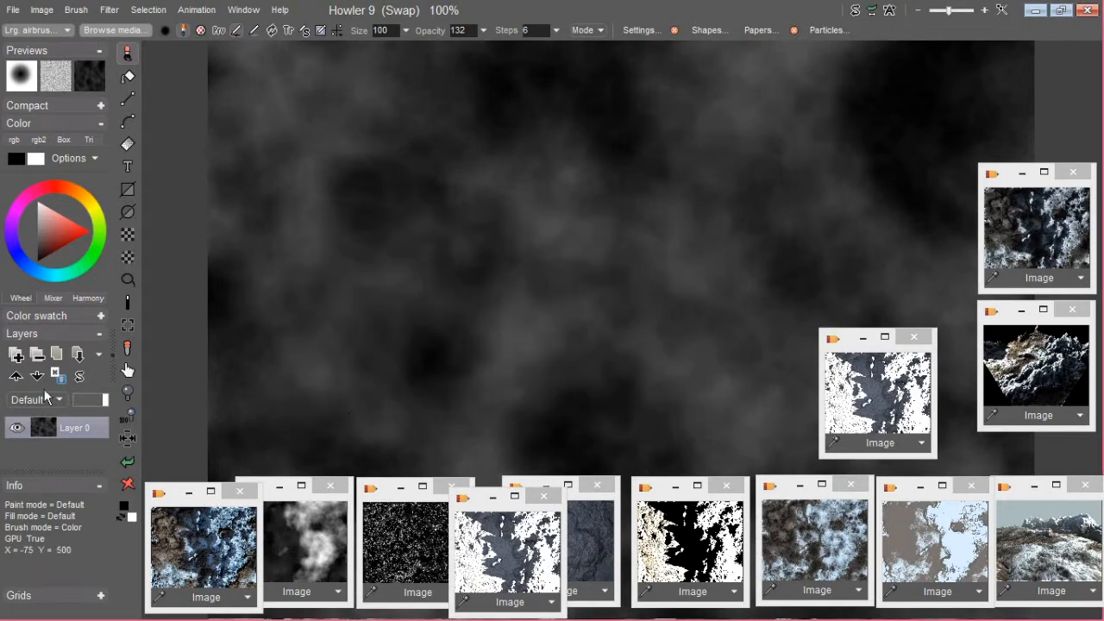
left_click(16, 356)
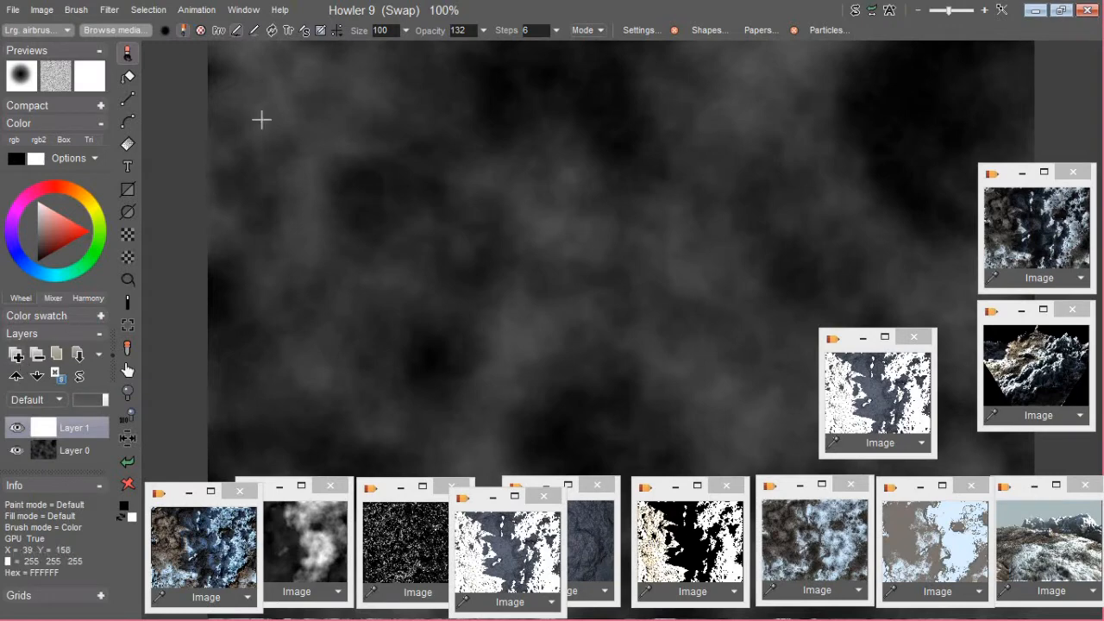
Step: Render white and black 2 tone Plasma noise on the new layer with scale 8 and Difference mode
left_click(112, 14)
mouse_move(171, 257)
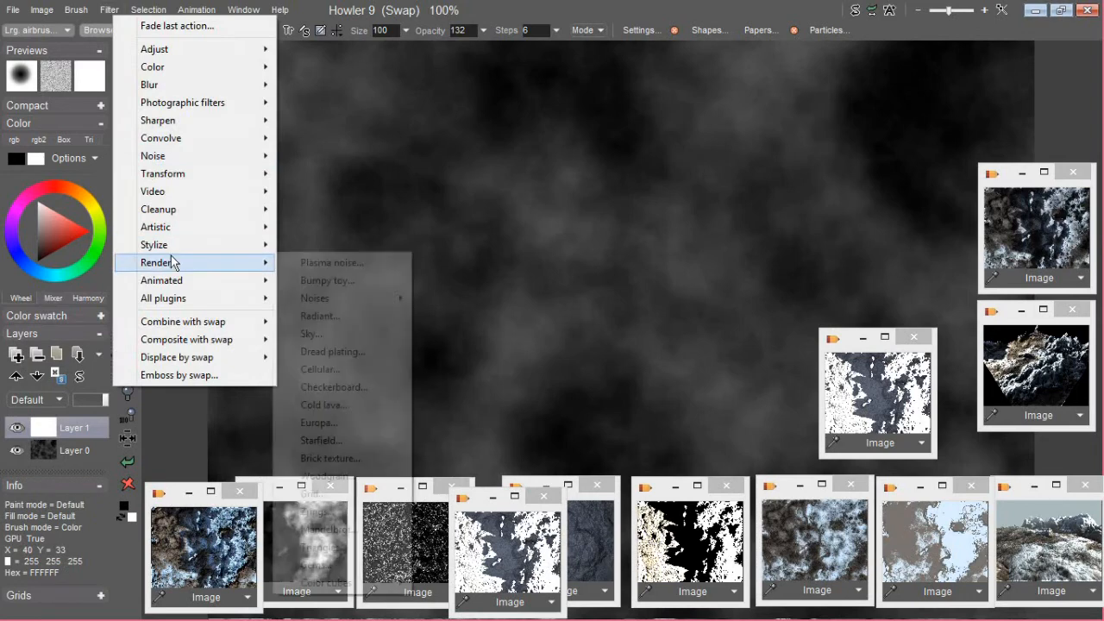
left_click(329, 262)
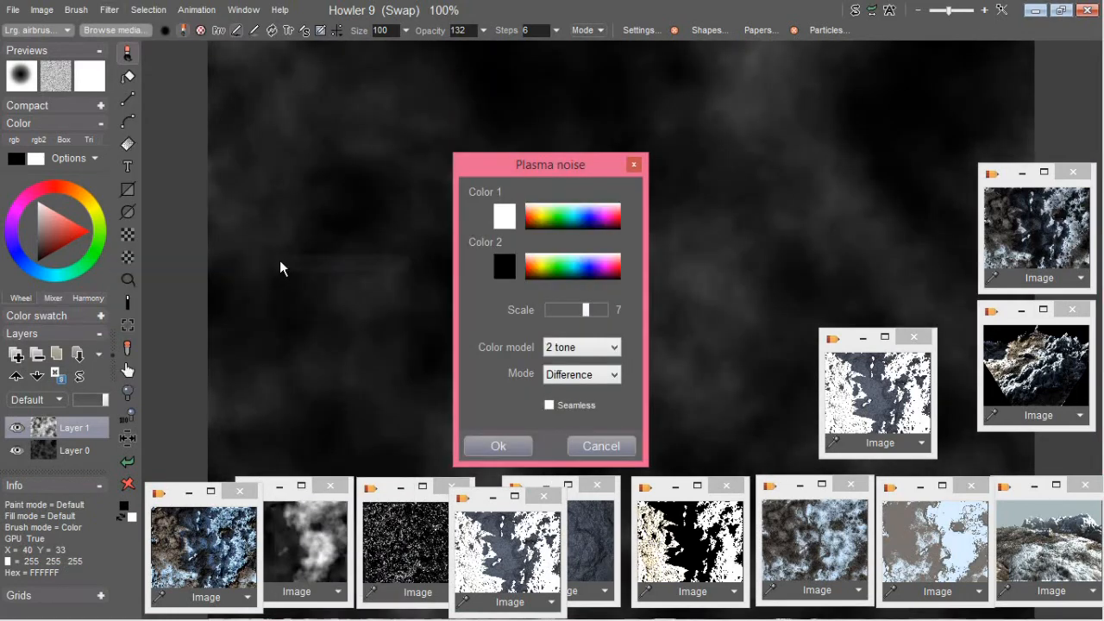
left_click(593, 316)
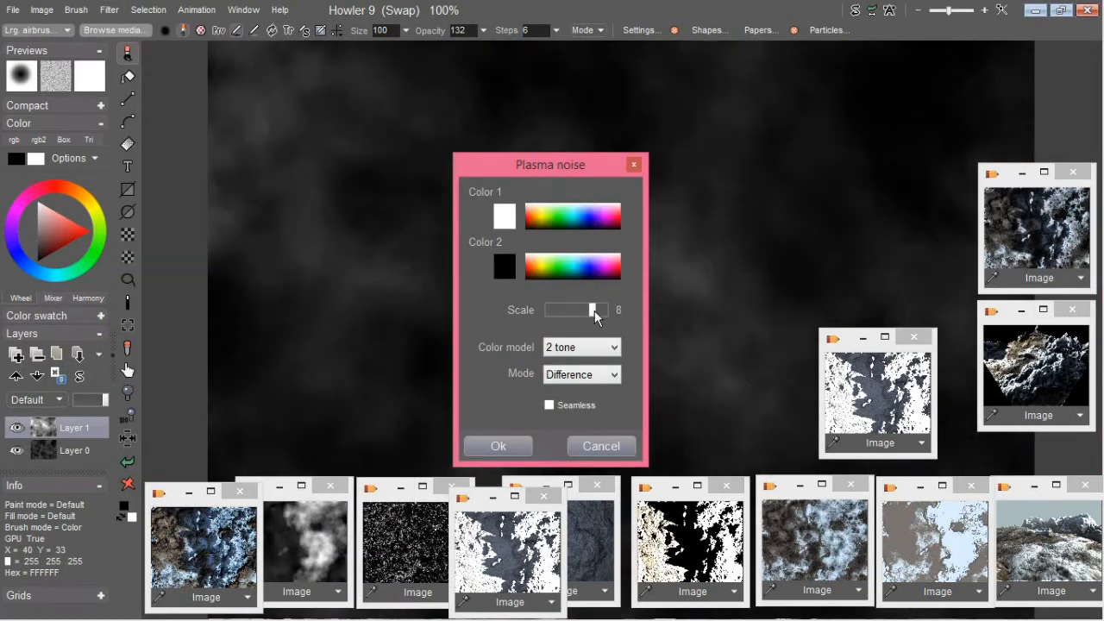
left_click(516, 442)
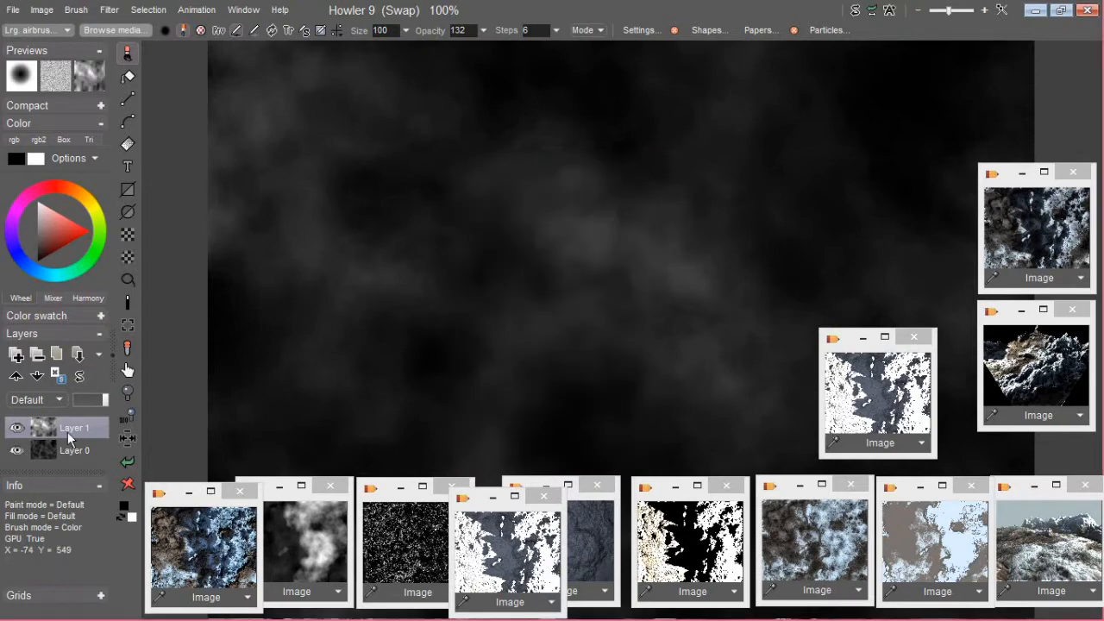
Step: Set the upper noise layer's blend mode to Greater than and keep that layer active
left_click(46, 403)
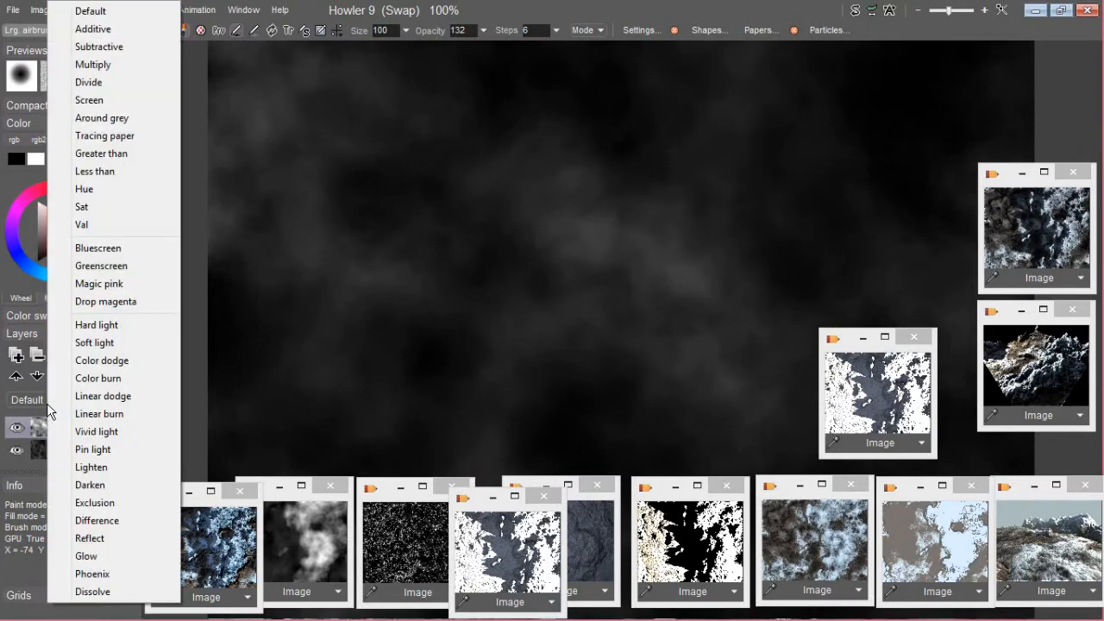
left_click(136, 154)
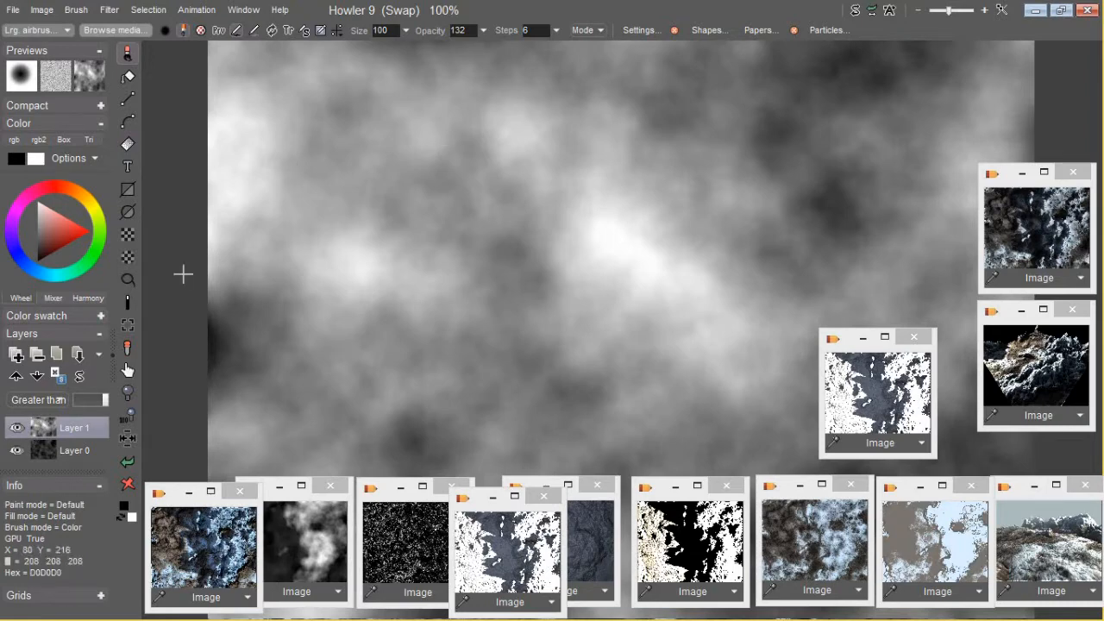
left_click(53, 450)
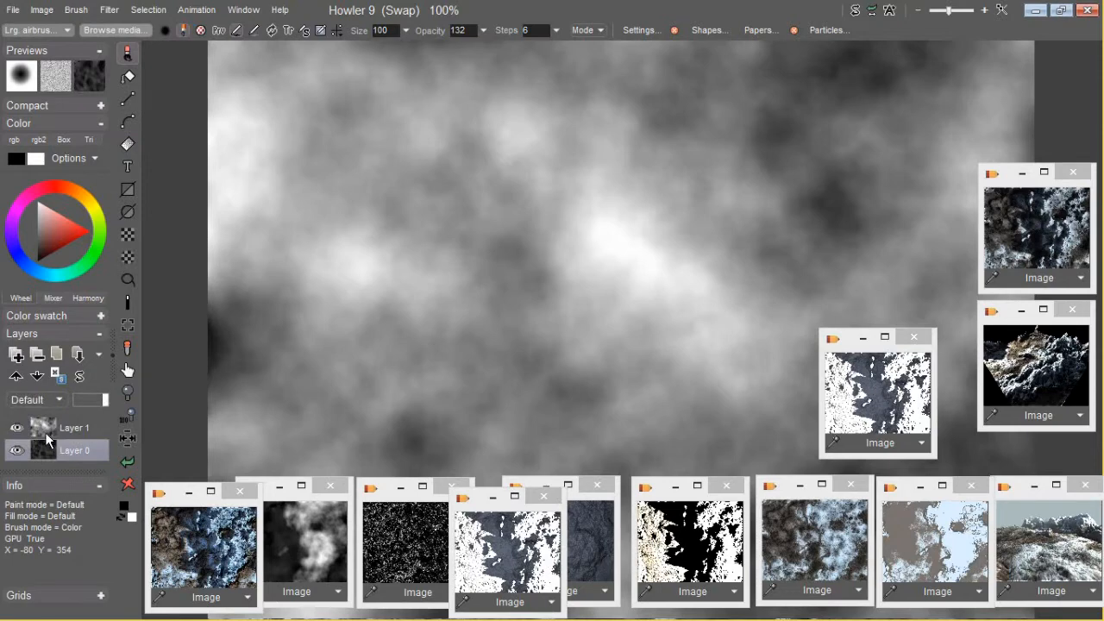
left_click(45, 432)
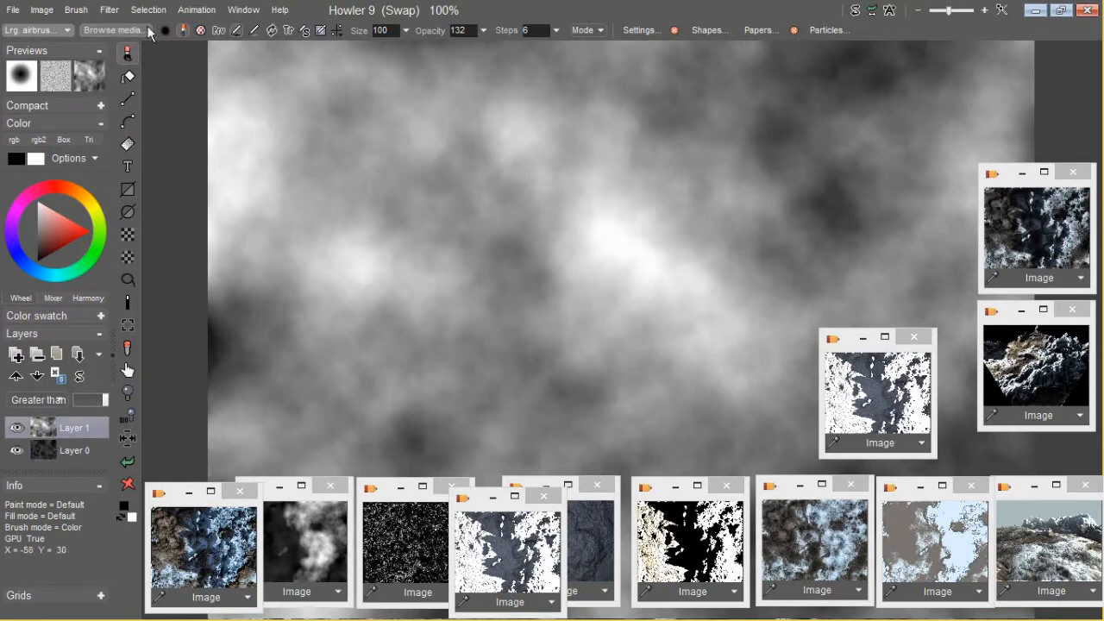
Step: Adjust the upper layer's levels by raising the input black point to about the middle of the histogram
left_click(118, 12)
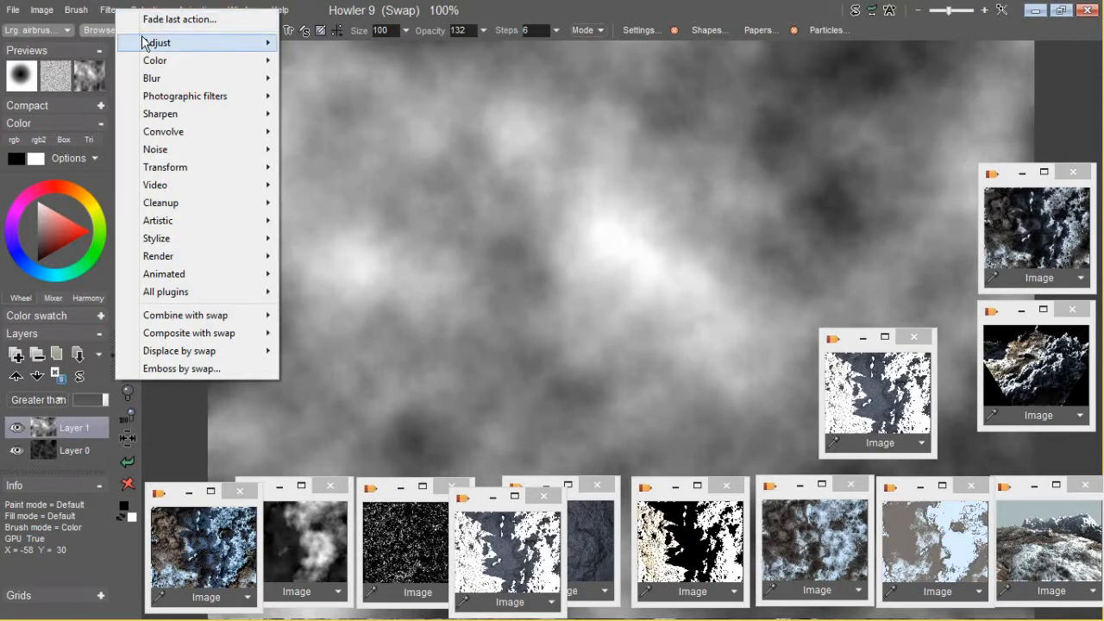
mouse_move(155, 42)
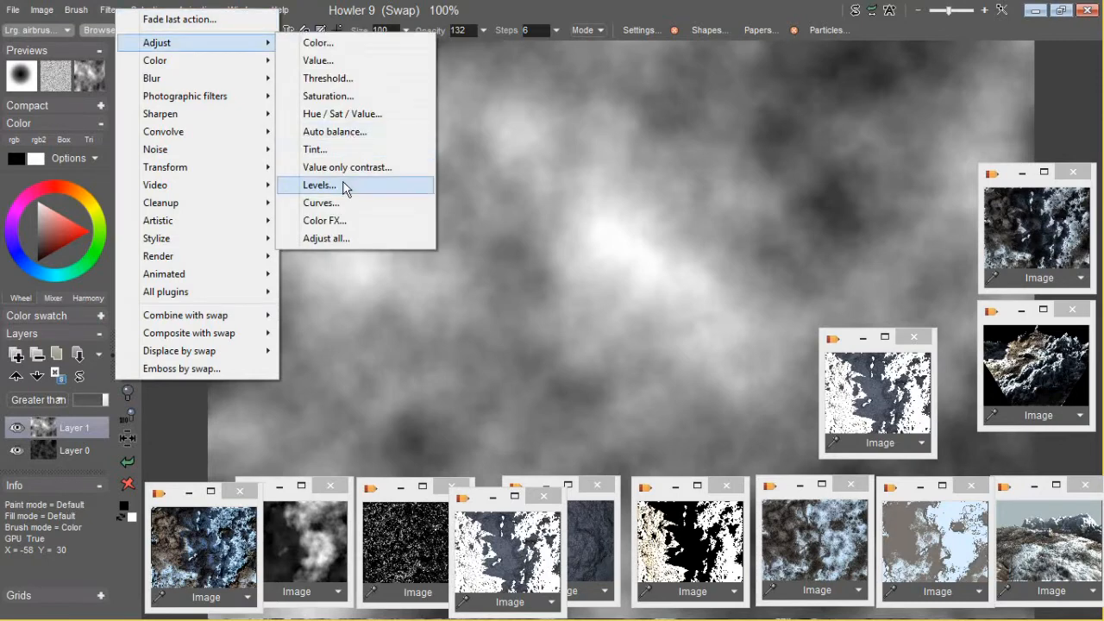
left_click(346, 188)
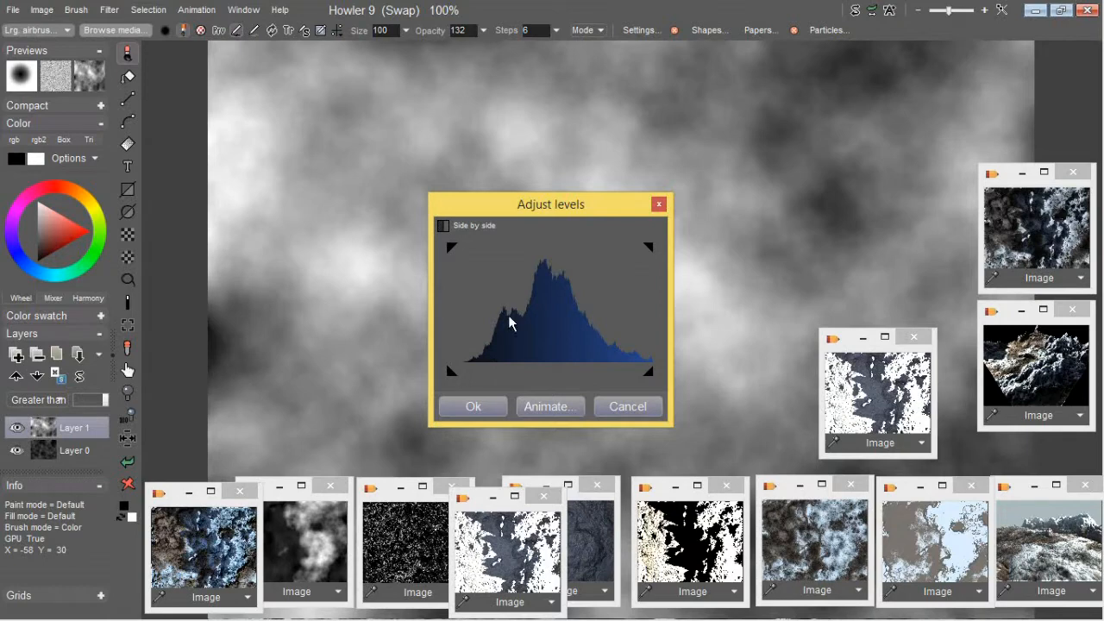
mouse_move(451, 371)
left_mouse_down()
mouse_move(574, 365)
mouse_move(491, 365)
mouse_move(553, 361)
left_mouse_up()
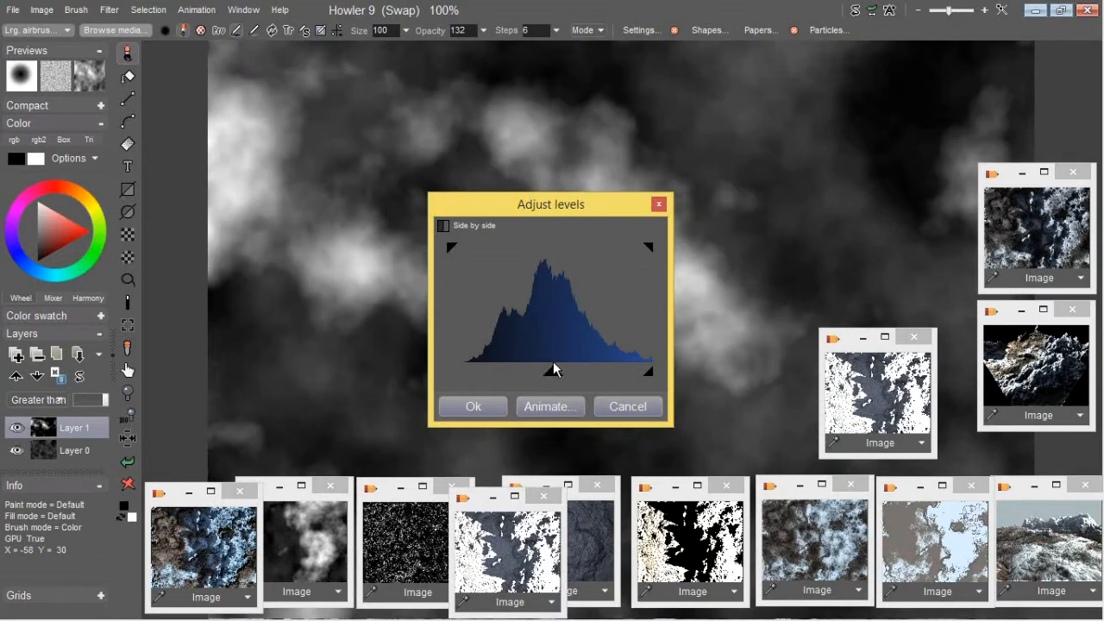
left_click_drag(565, 203, 728, 135)
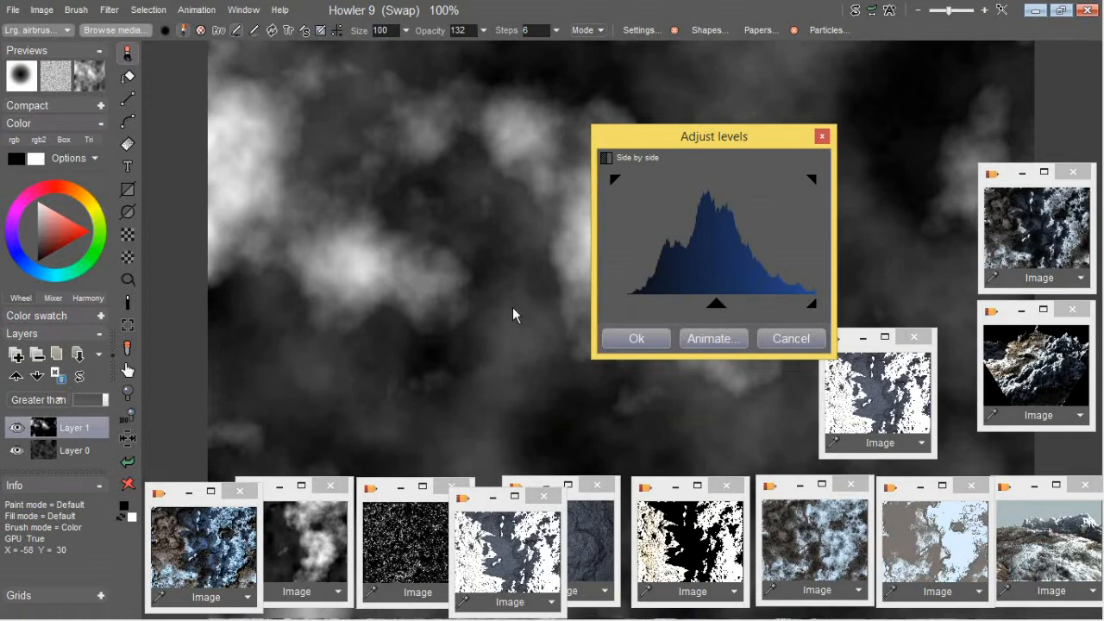
left_click(638, 337)
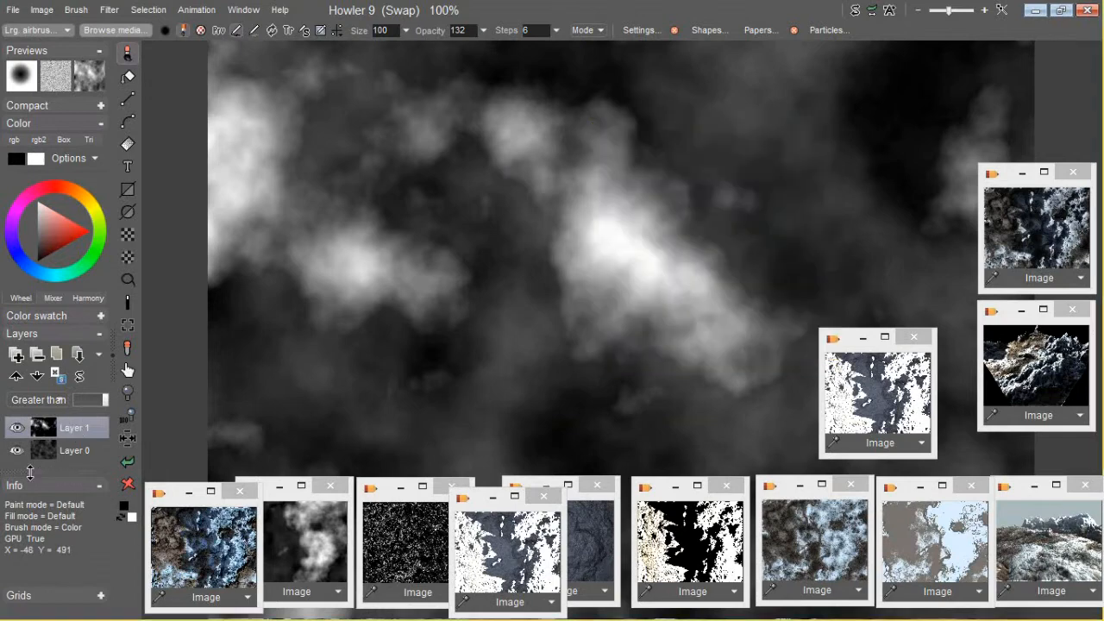
Step: Try the blend with the base layer hidden and with it cleared to black, and undo the clear
left_click(21, 449)
left_click(23, 446)
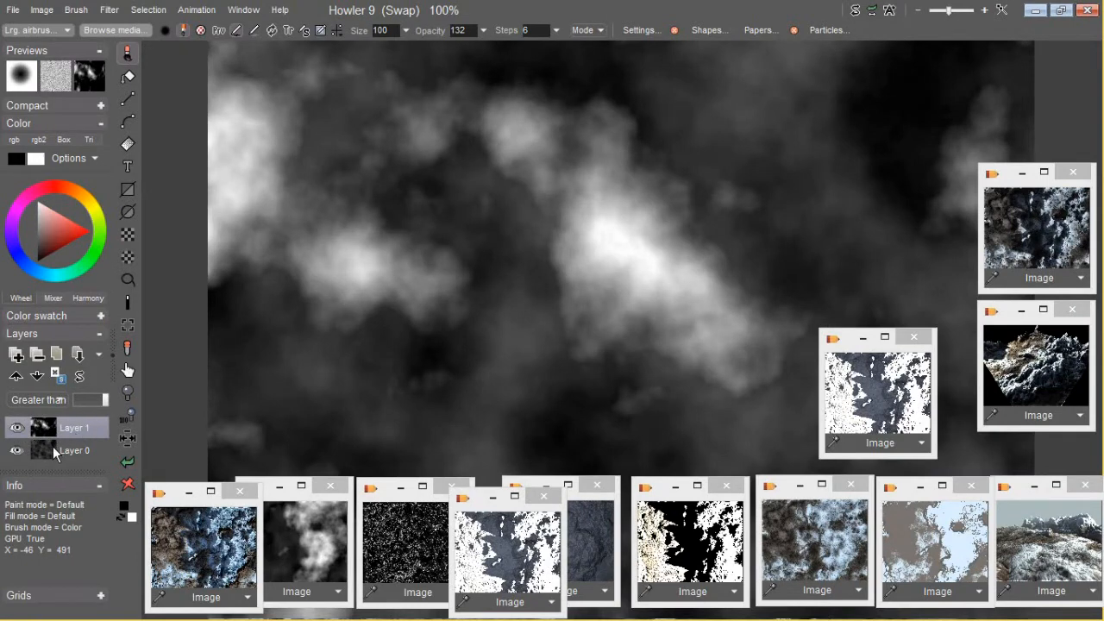
left_click(52, 446)
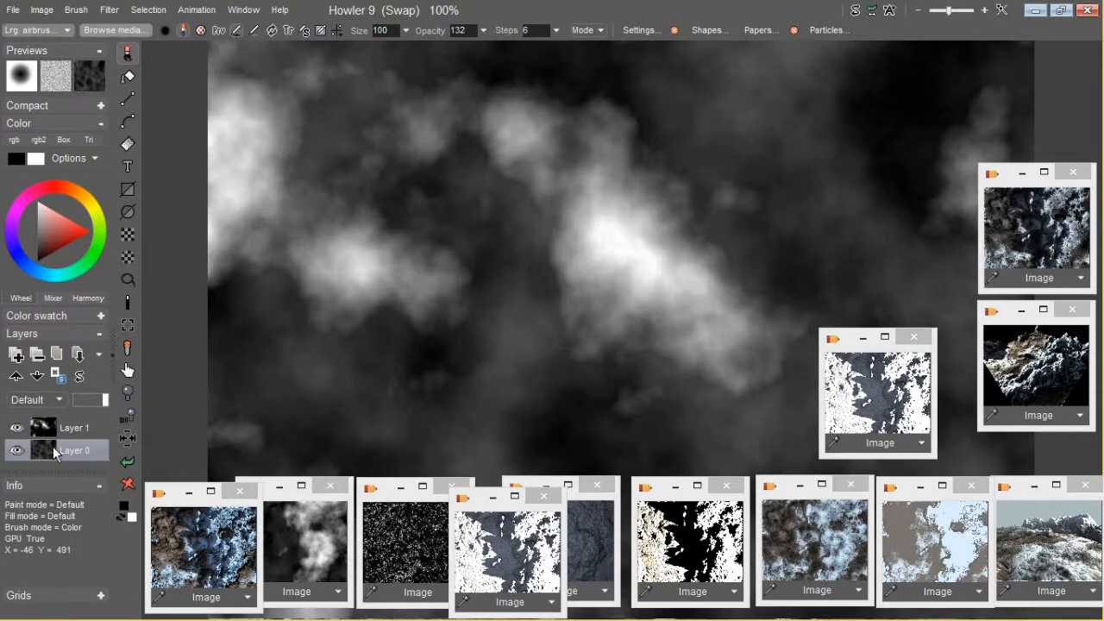
key("x")
left_click(130, 485)
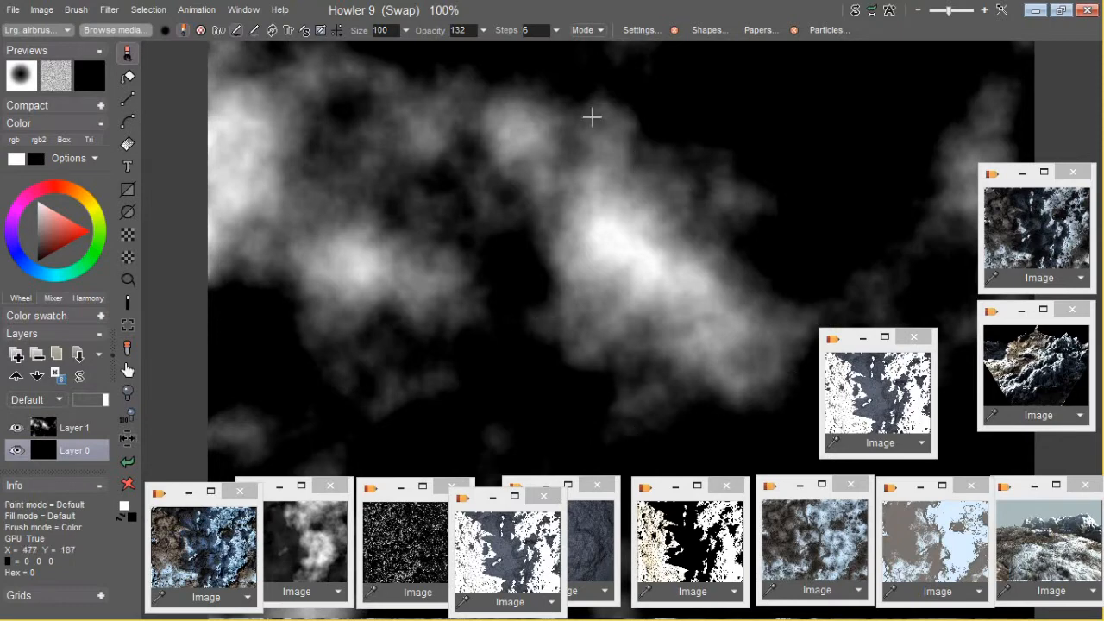
left_click(126, 463)
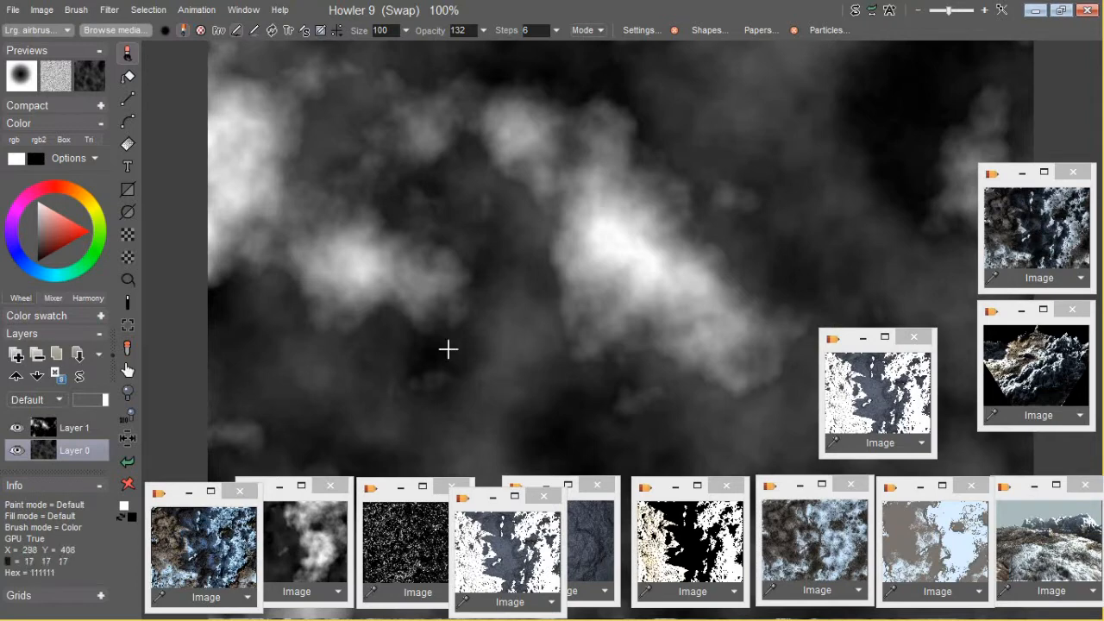
Step: Permanently merge all layers into a single layer
left_click(61, 436)
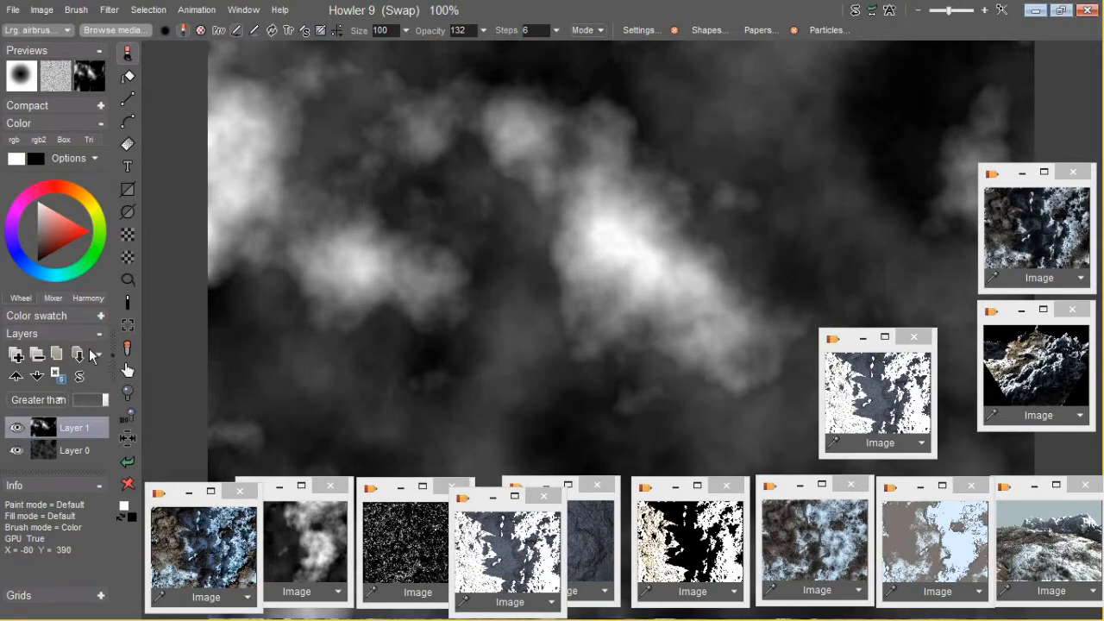
left_click(60, 356)
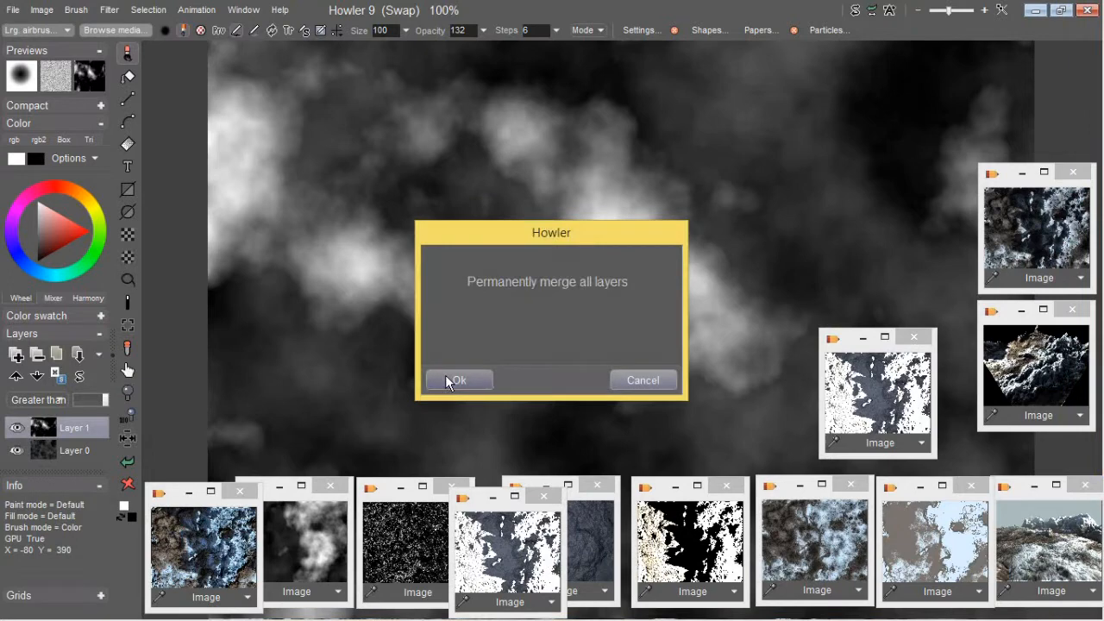
left_click(447, 379)
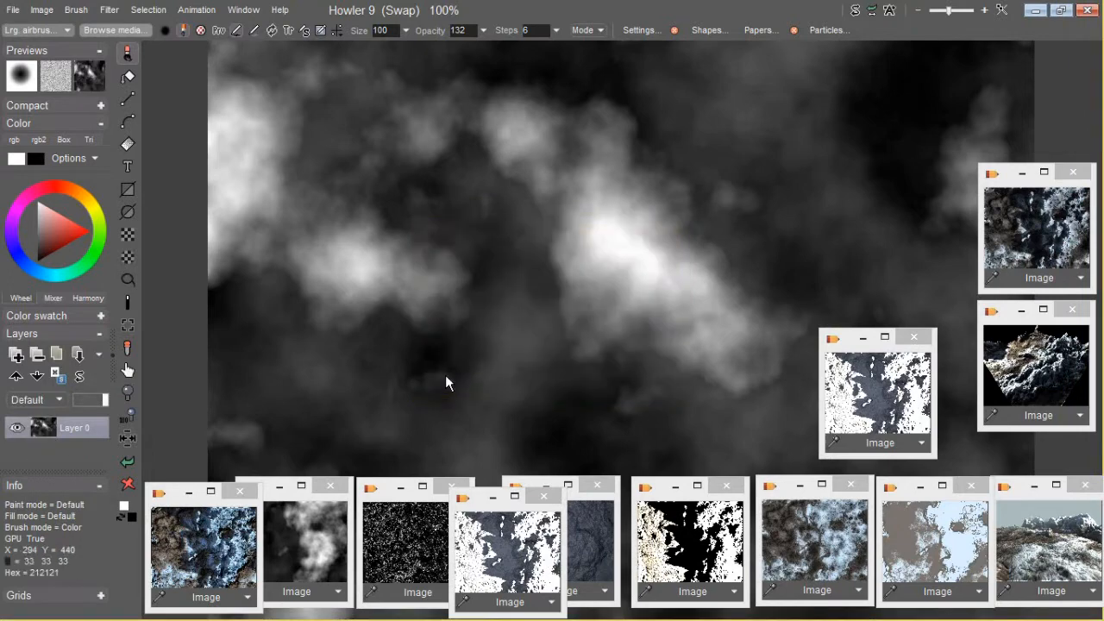
Step: Open the merged height map in 3D Designer and set the color source to Object color
left_click(109, 10)
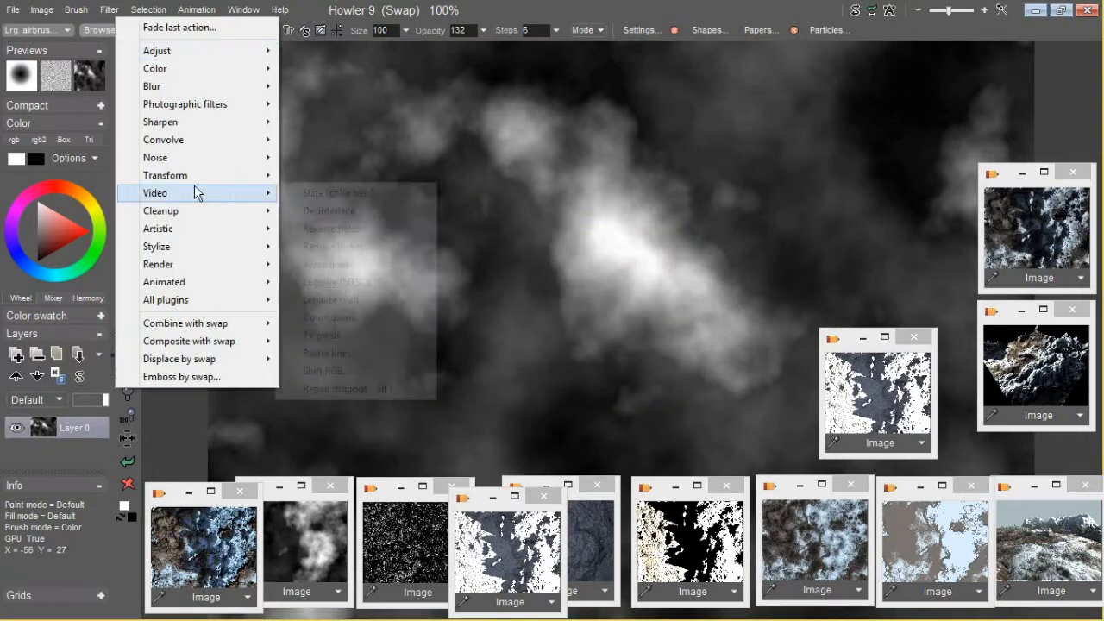
mouse_move(194, 175)
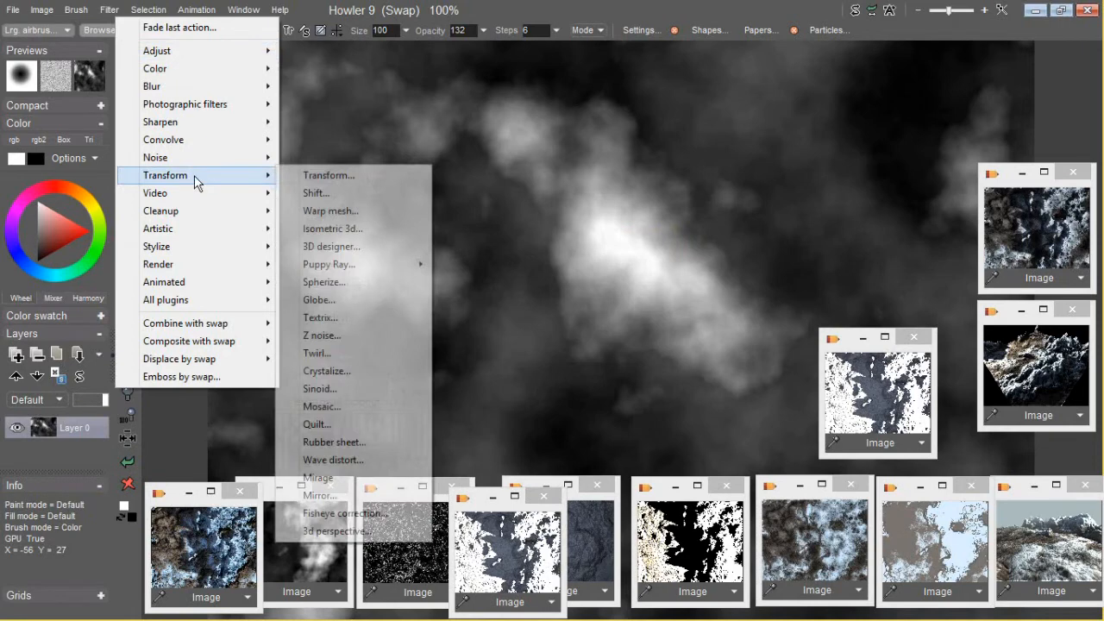
left_click(347, 246)
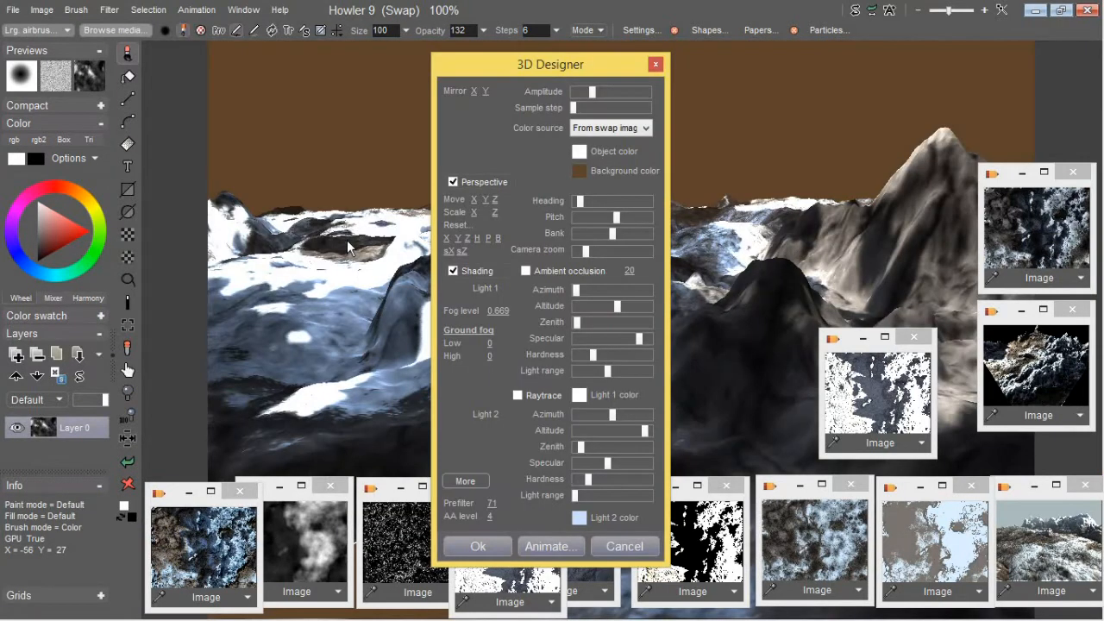
left_click_drag(561, 69, 201, 75)
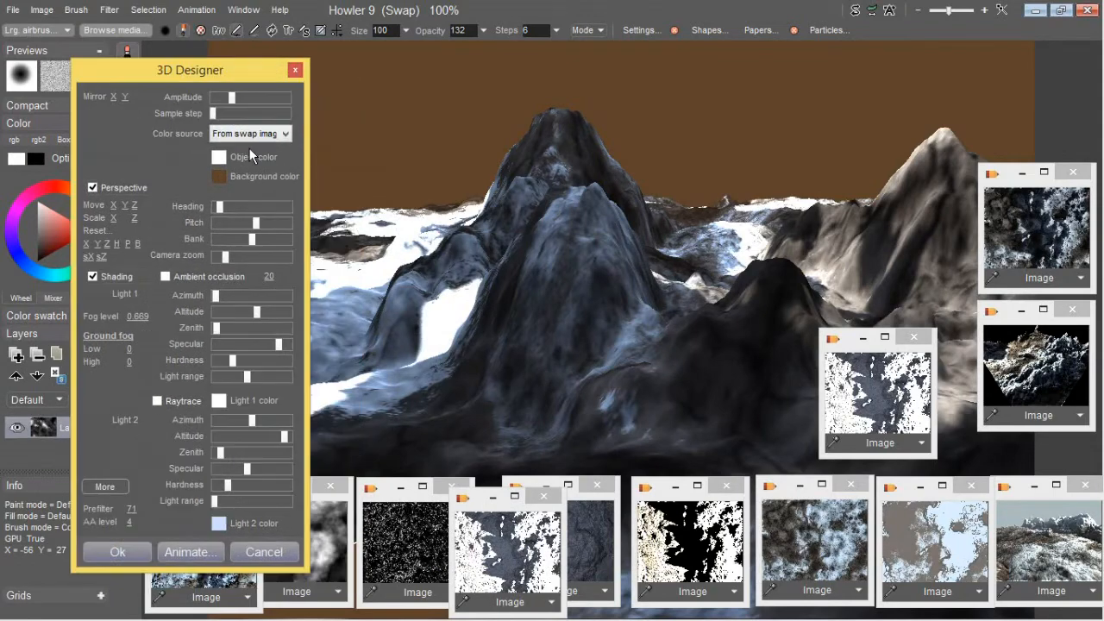
left_click(259, 138)
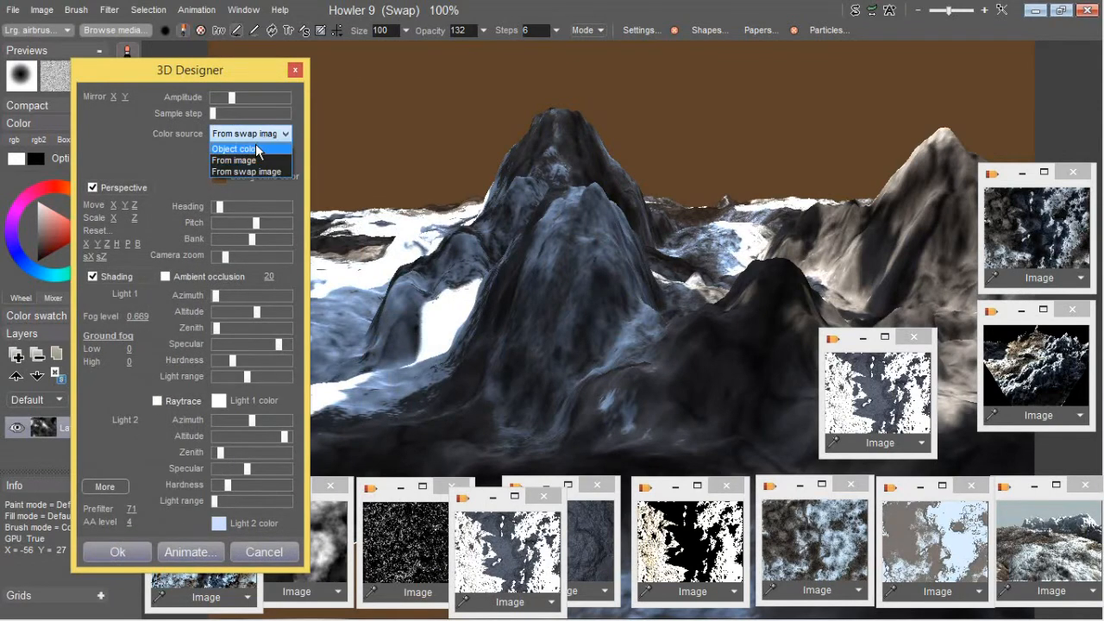
left_click(255, 147)
Step: Lower the specular of Light 1 and Light 2 and moderately reduce Light 1's light range on the terrain
left_click_drag(246, 376, 225, 377)
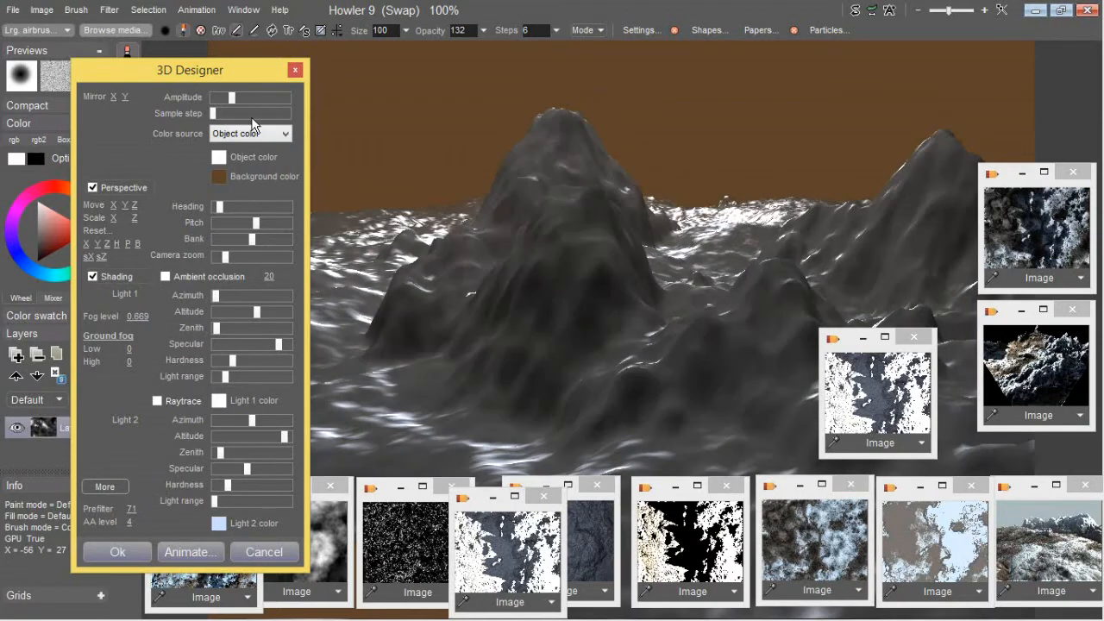
left_click(226, 345)
left_click(235, 357)
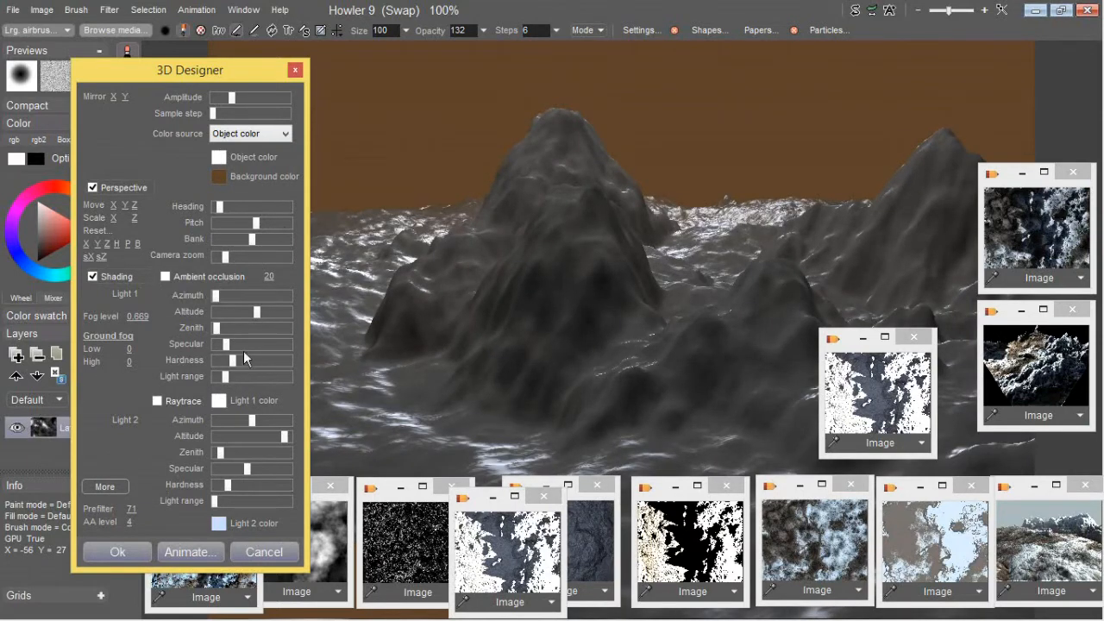
left_click(223, 468)
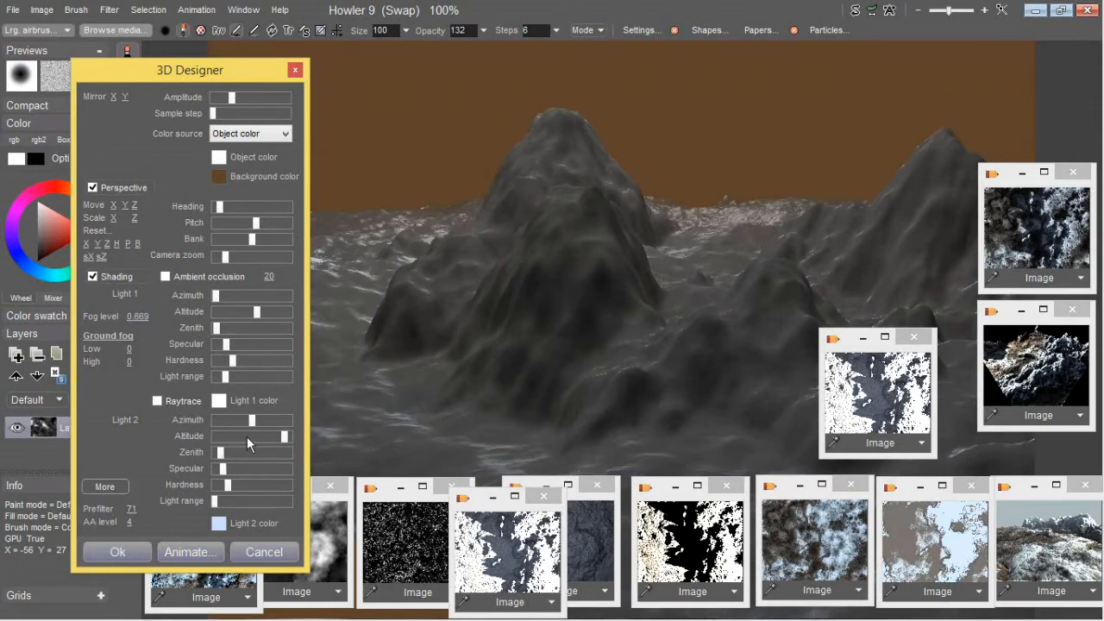
left_click(233, 377)
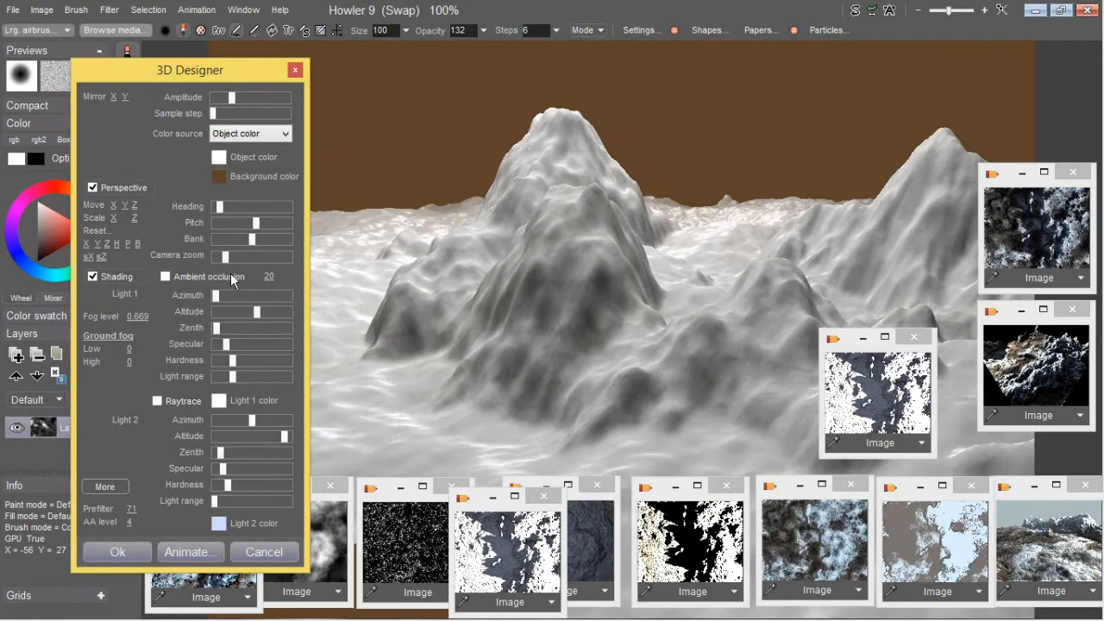
Step: Rotate the terrain view by setting the heading to about the middle of its range
left_click_drag(234, 70, 203, 59)
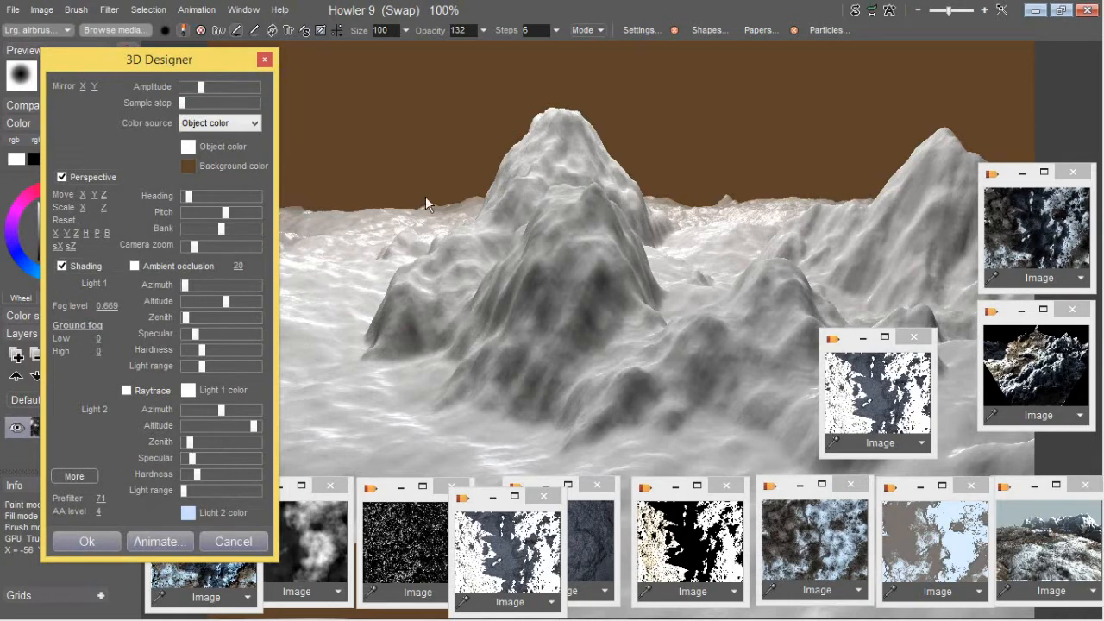
left_click_drag(191, 195, 229, 192)
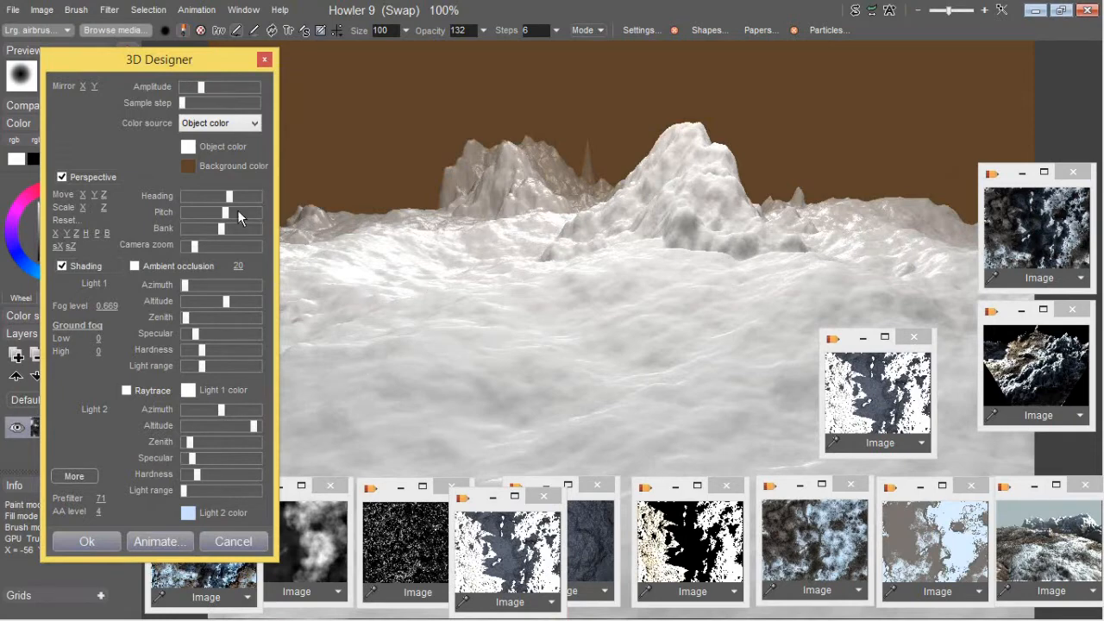
left_click_drag(228, 196, 222, 196)
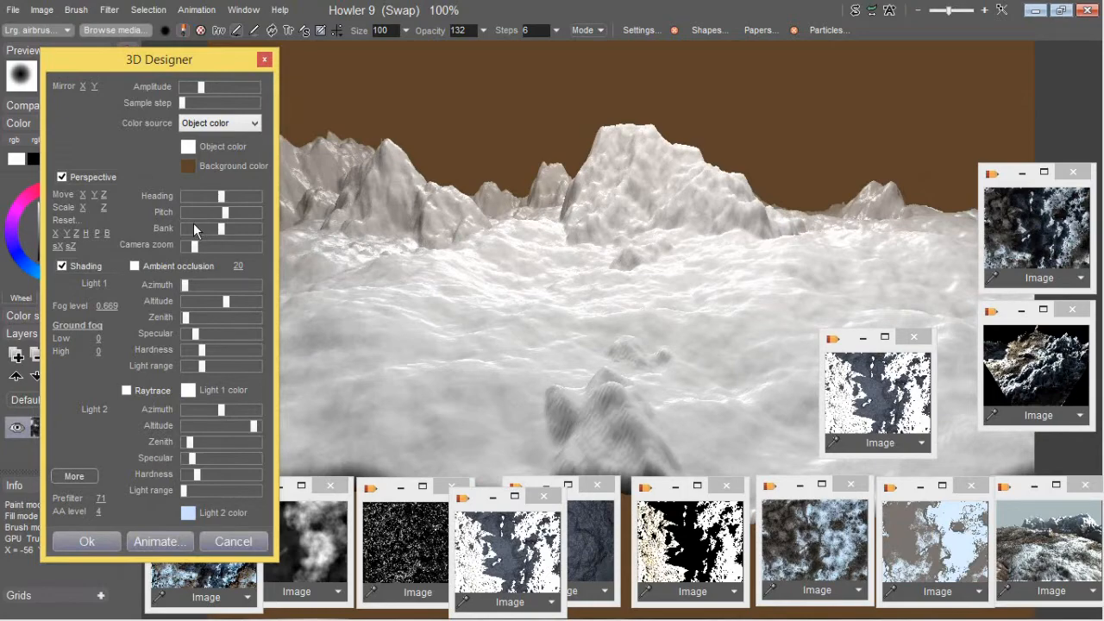
Step: Increase the terrain's pitch slightly and enable erosion in the extended settings
left_click_drag(227, 209, 230, 210)
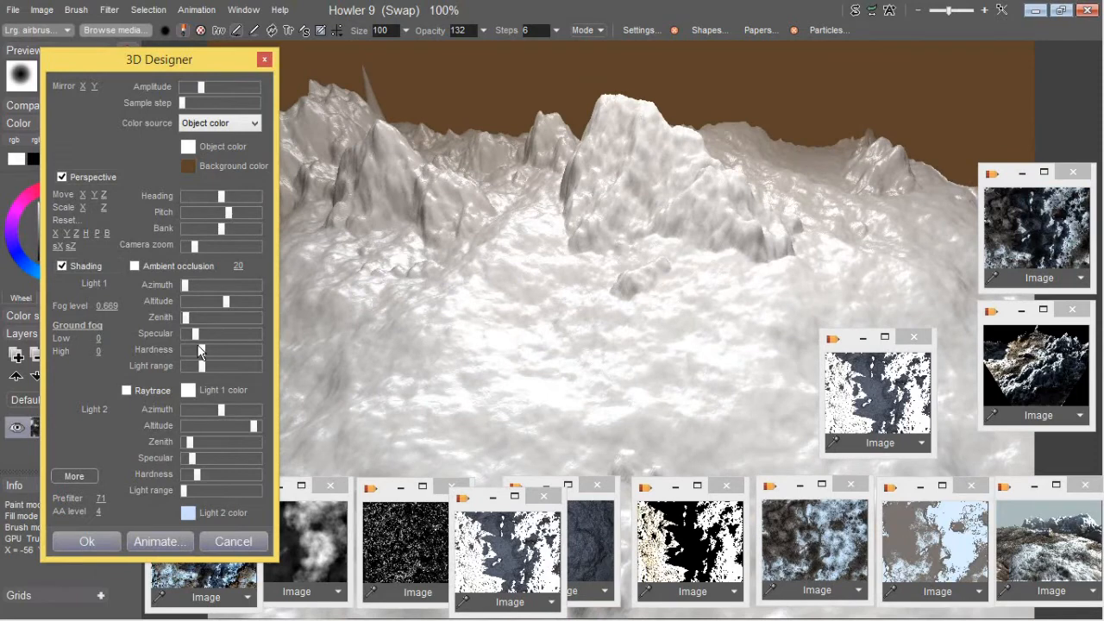
left_click(75, 476)
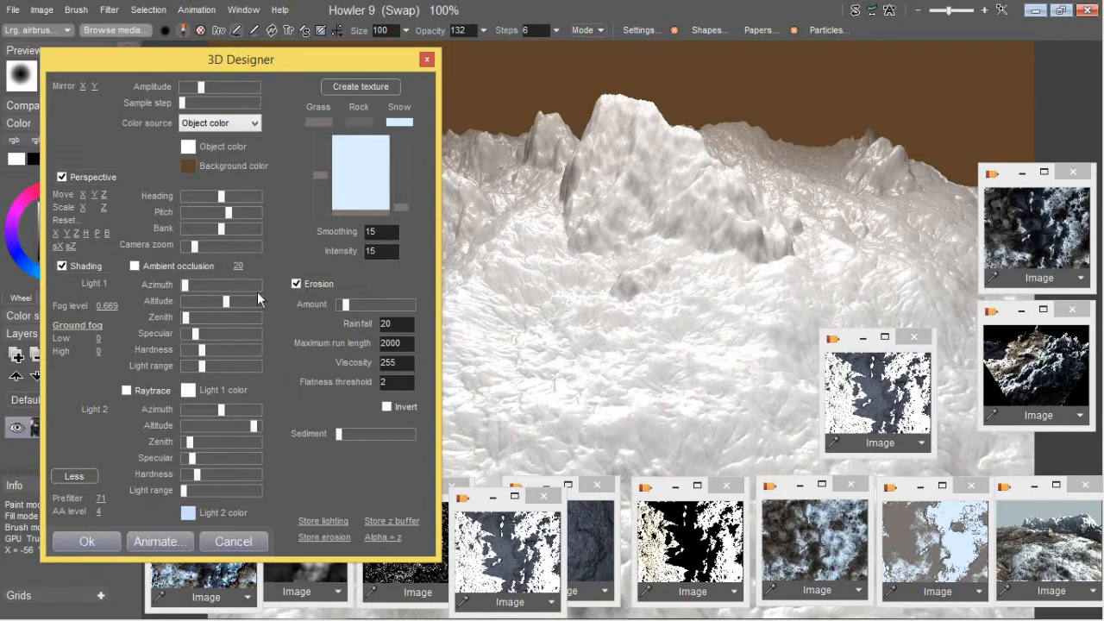
Step: Try ambient occlusion on the terrain with its level at 2, and switch it off again
left_click(135, 266)
left_click(150, 273)
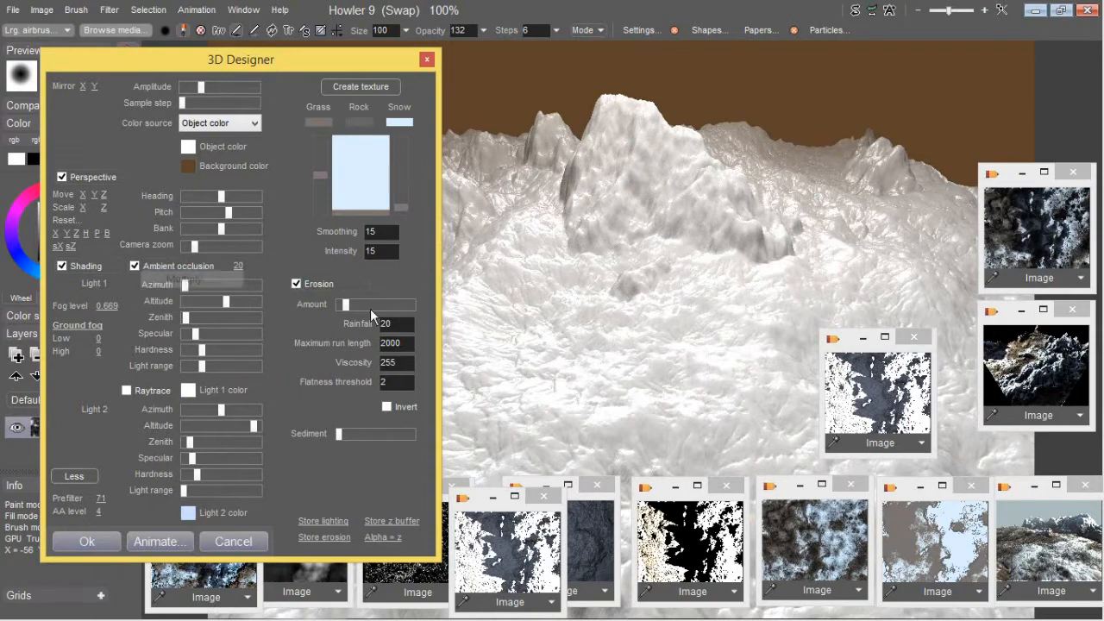
left_click_drag(238, 265, 199, 266)
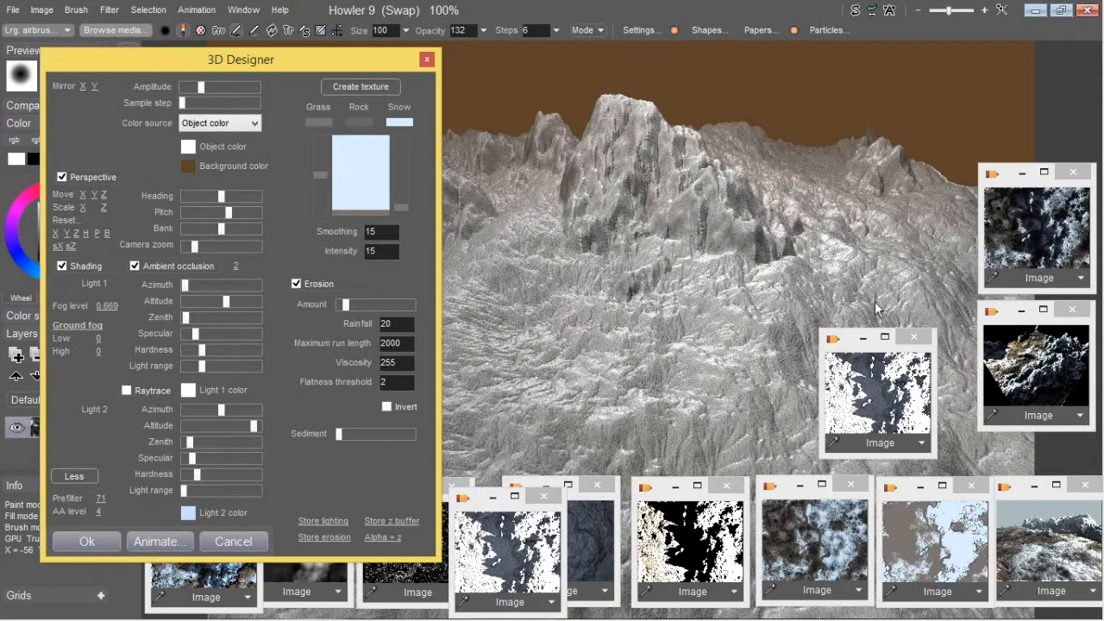
left_click(136, 267)
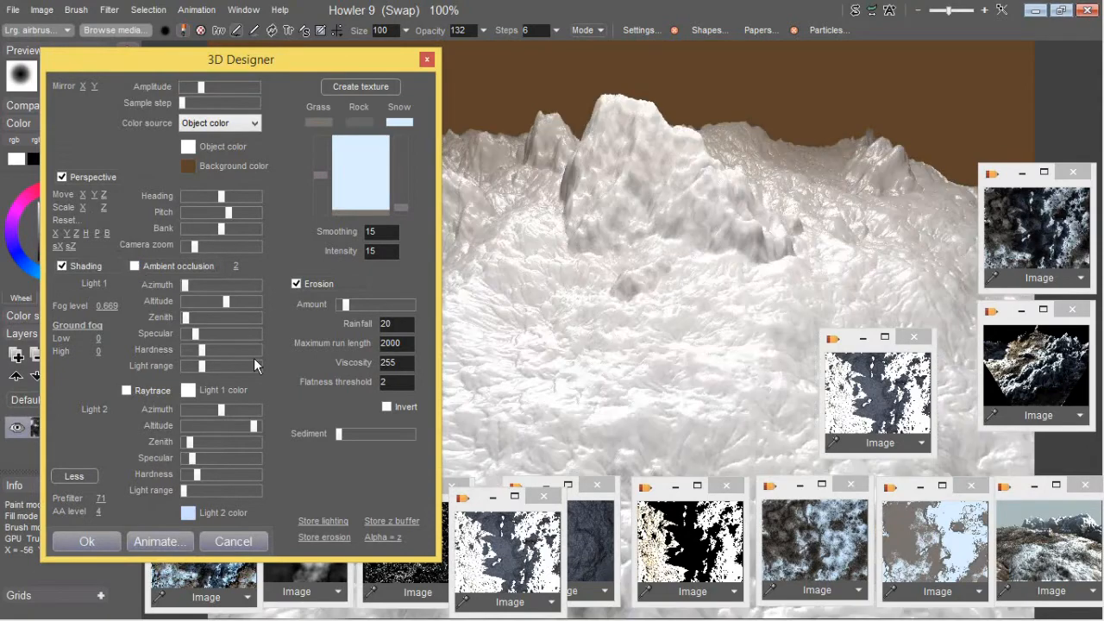
Step: Test a stronger erosion amount, return it to a low setting, and create a grass, rock and snow texture that replaces the swap image
left_click_drag(347, 304, 365, 305)
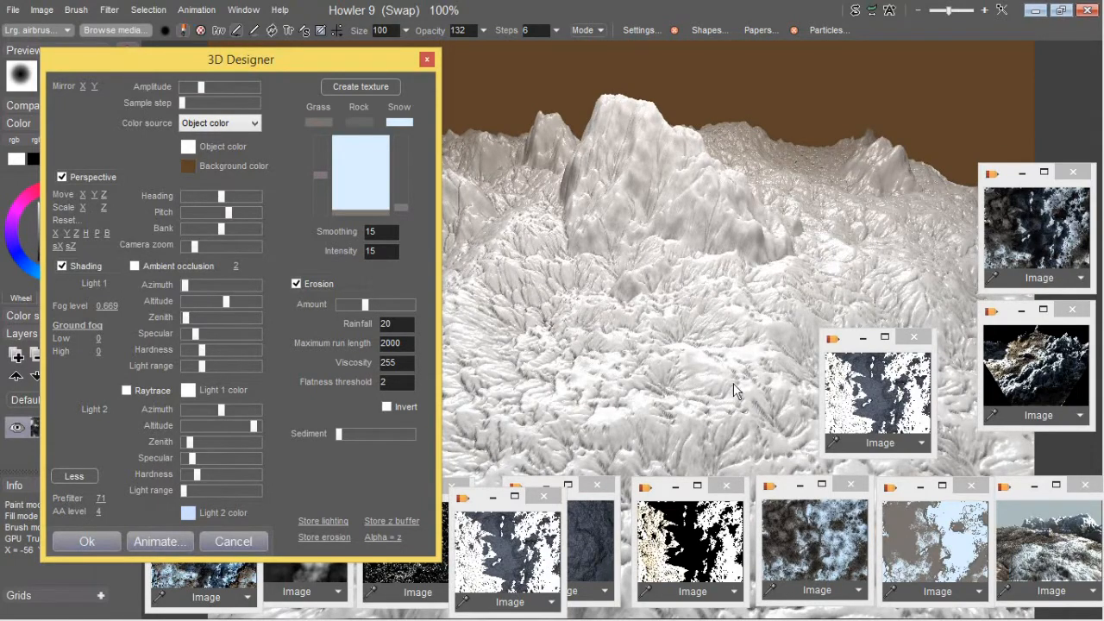
left_click_drag(365, 305, 348, 304)
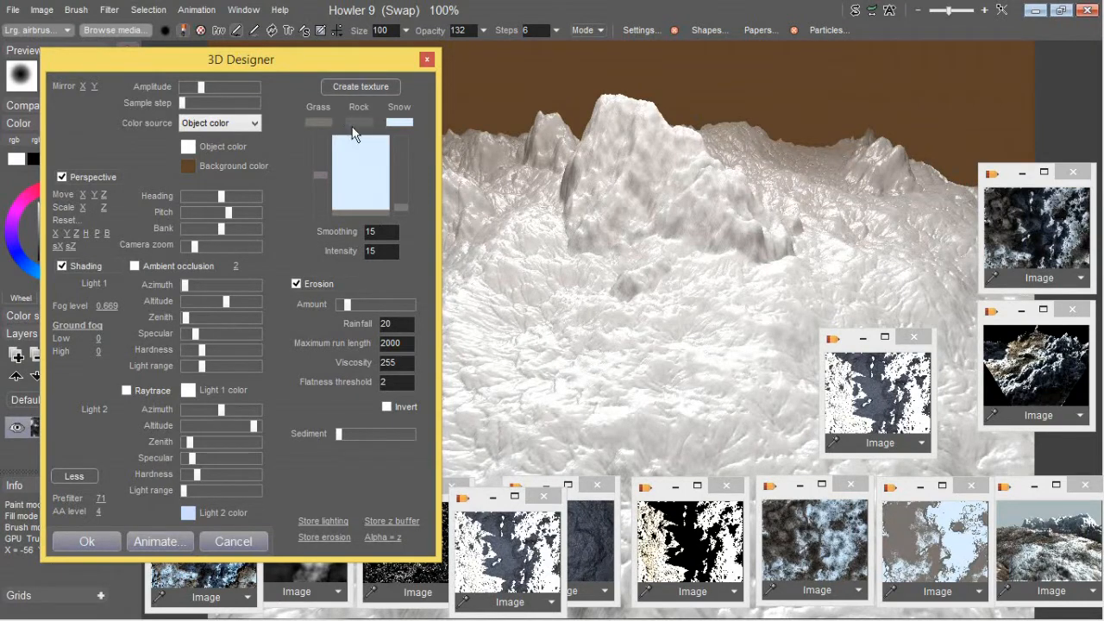
left_click(369, 88)
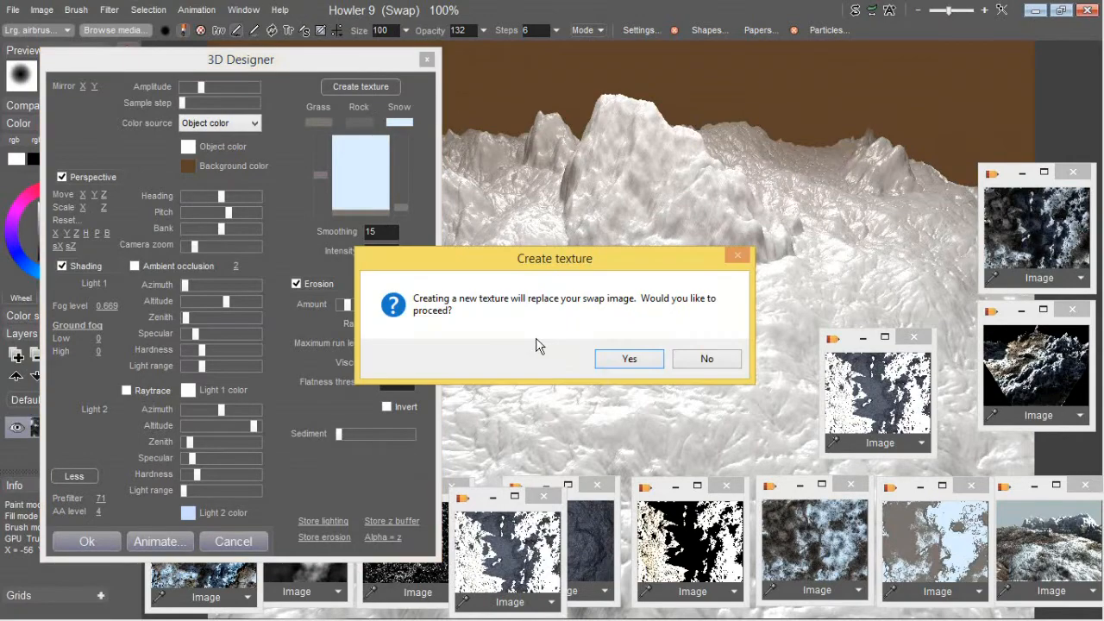
left_click(630, 359)
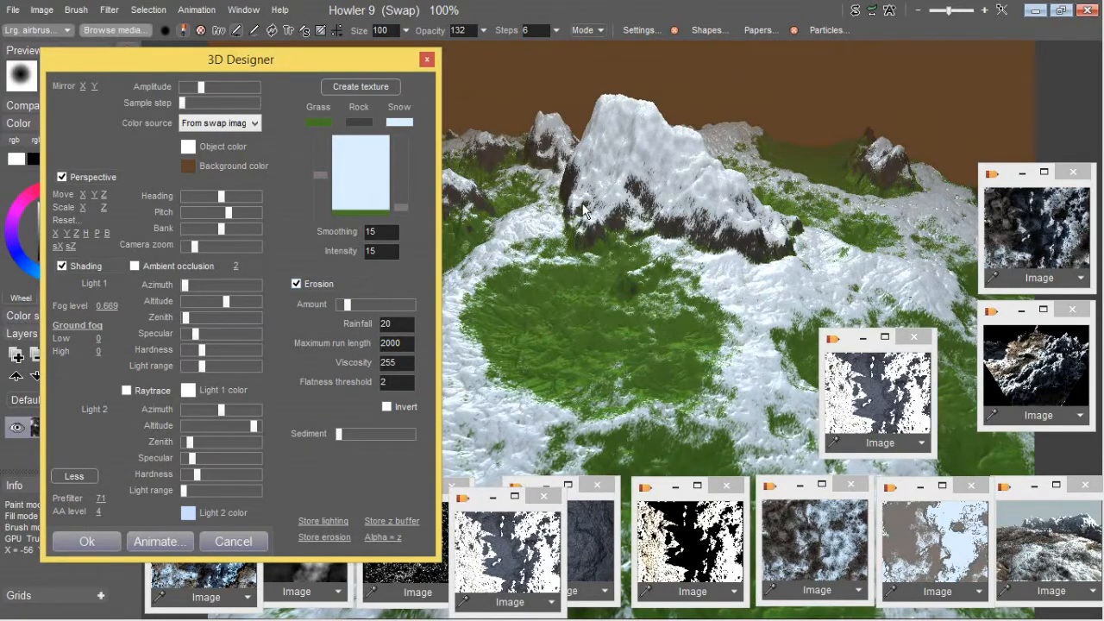
Step: Reduce the texture's snow and grass coverage slightly and change the grass color to olive
left_click_drag(401, 207, 401, 202)
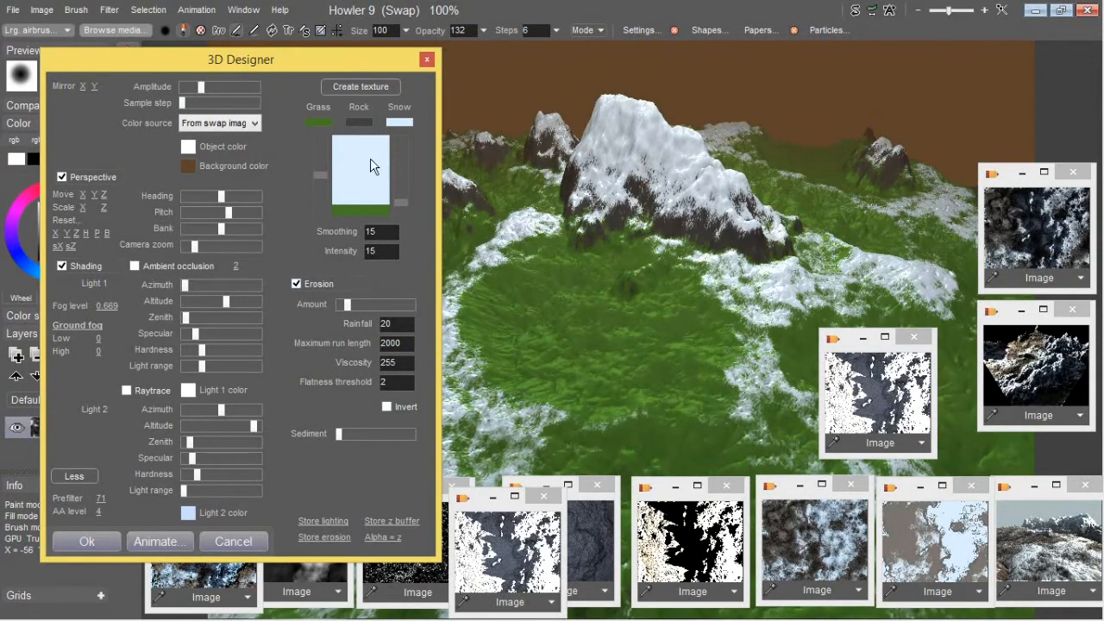
left_click_drag(320, 164, 320, 195)
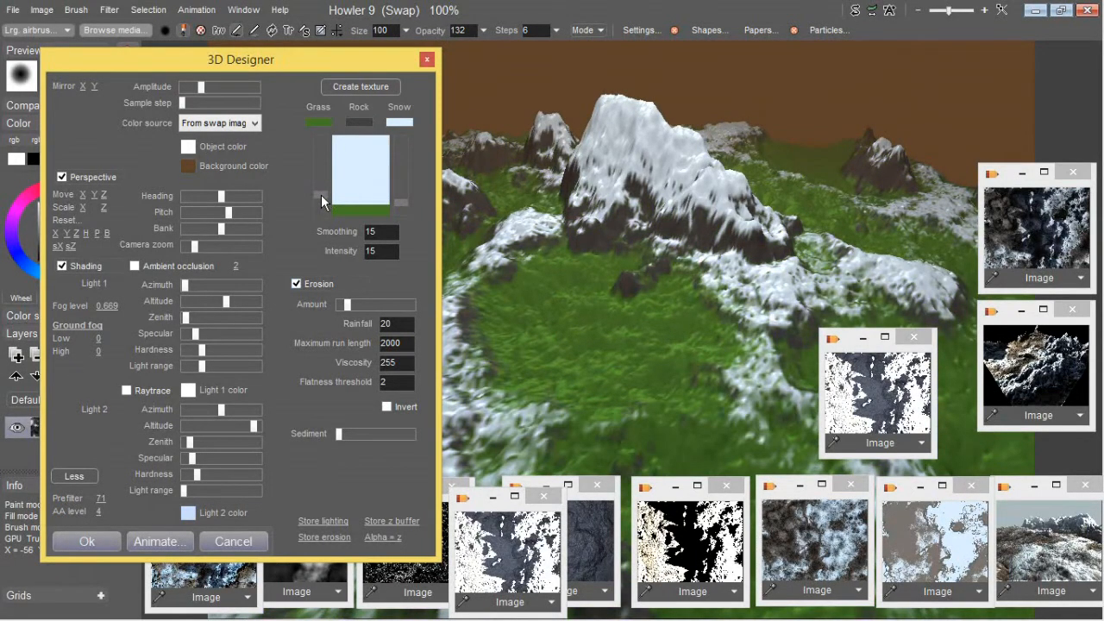
left_click(322, 120)
left_click_drag(296, 263, 296, 234)
left_click(359, 248)
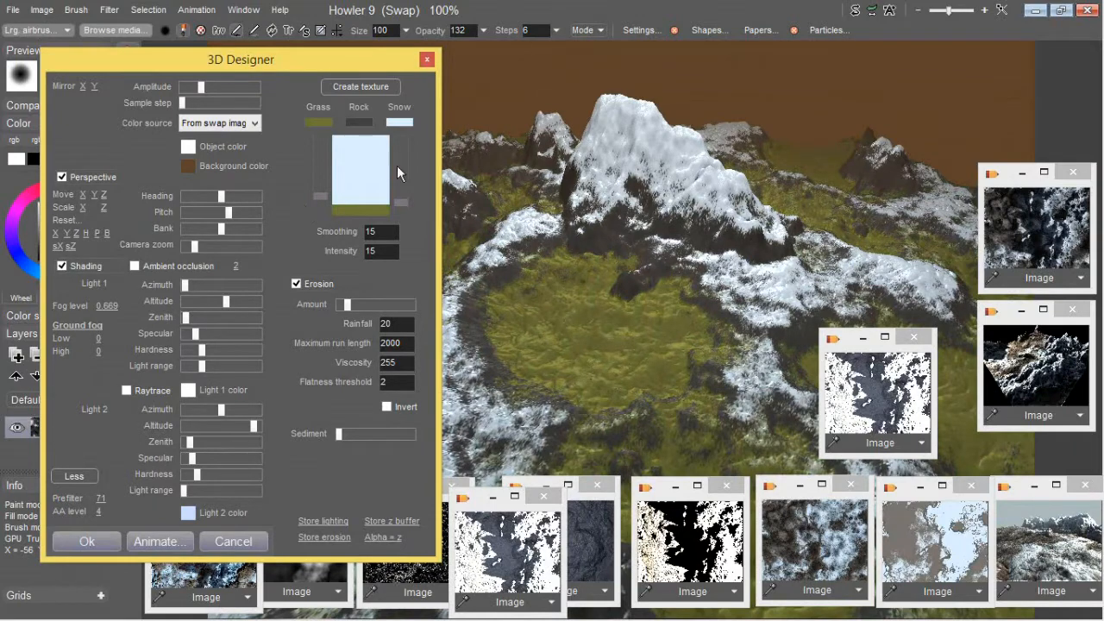
Step: Darken the snow color to light gray and further to a muted blue-gray
left_click(399, 122)
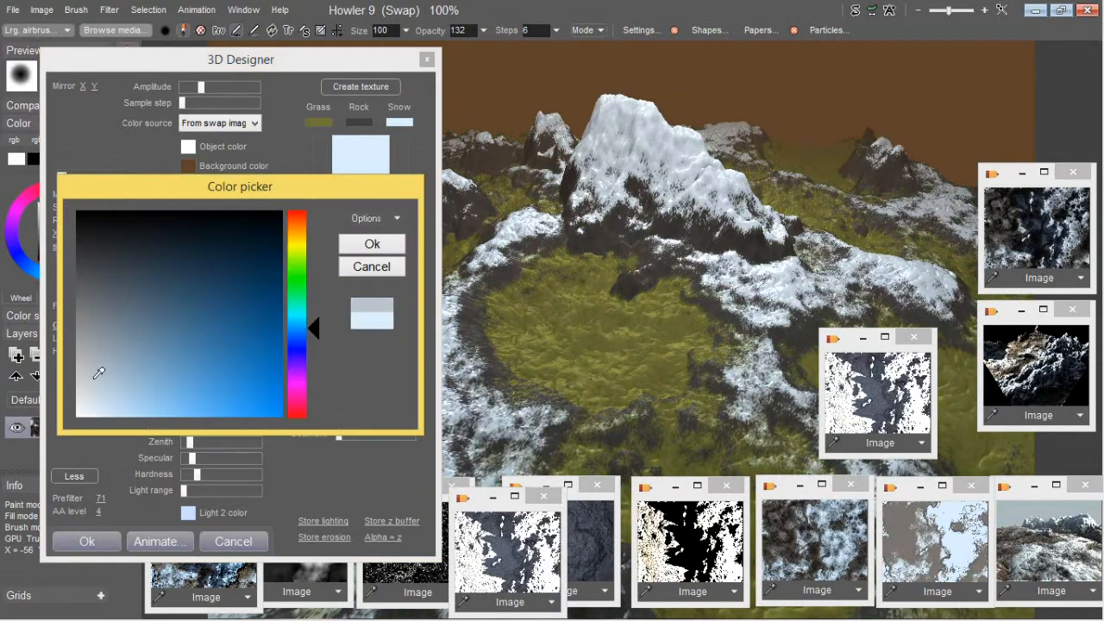
left_click(353, 245)
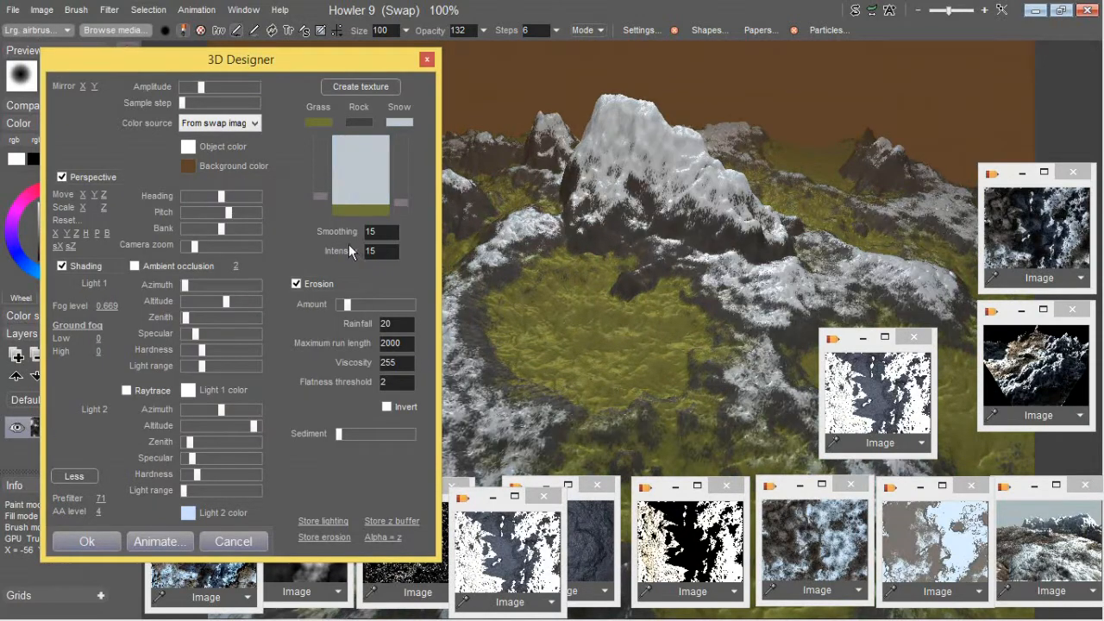
left_click(400, 125)
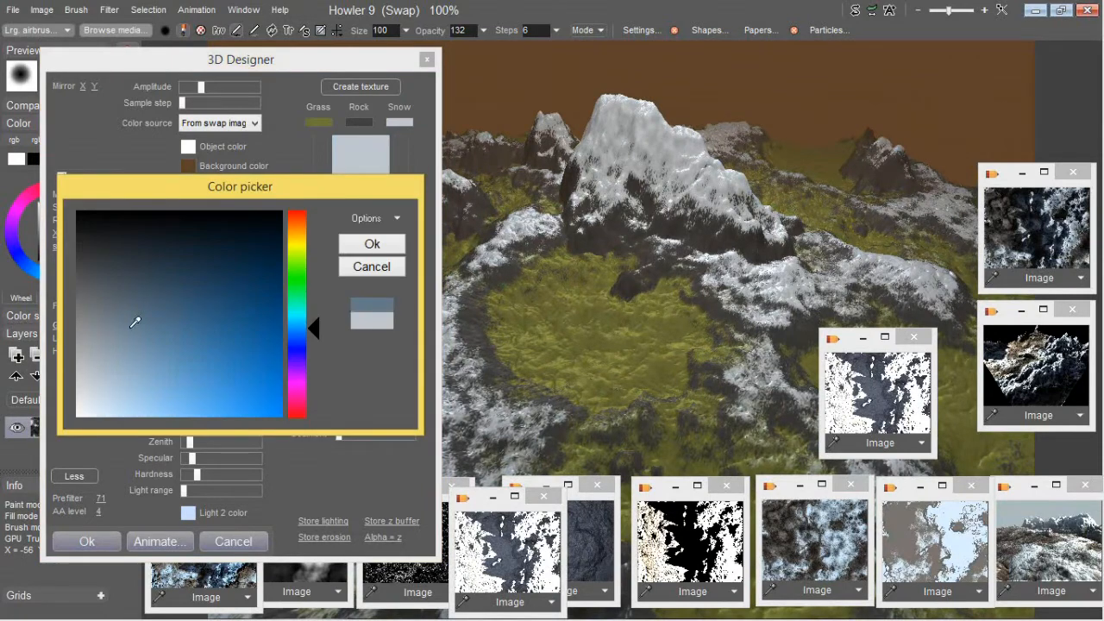
left_click(361, 245)
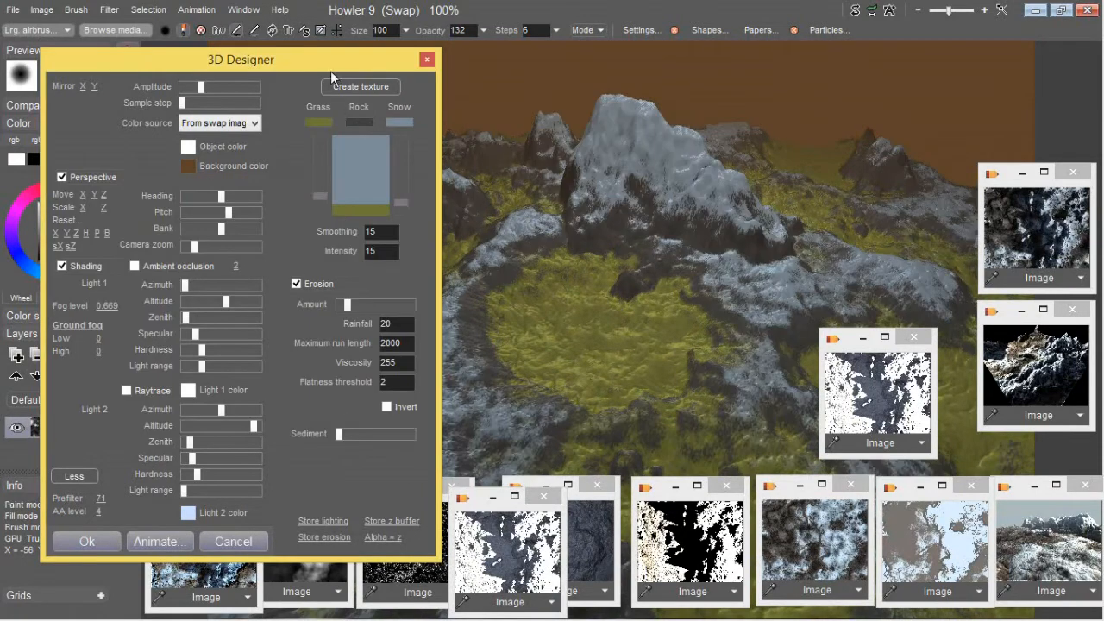
Step: Change the rock color to a dark reddish brown
left_click(356, 125)
left_click(158, 284)
left_click(371, 245)
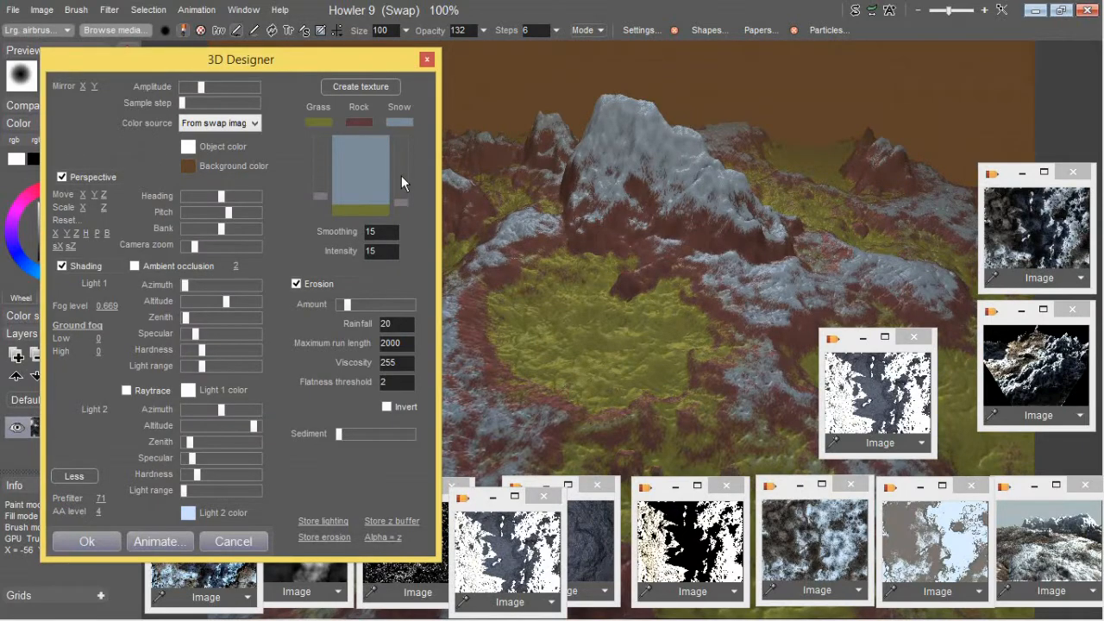
Step: Change the snow color to a pale beige
left_click(399, 122)
left_click(119, 376)
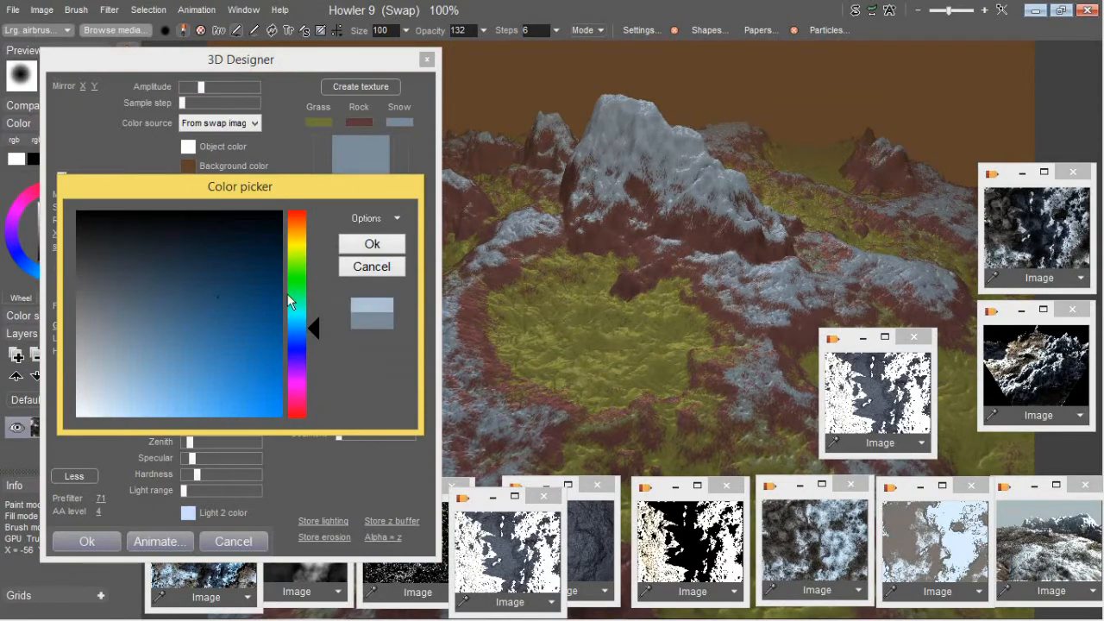
left_click(296, 256)
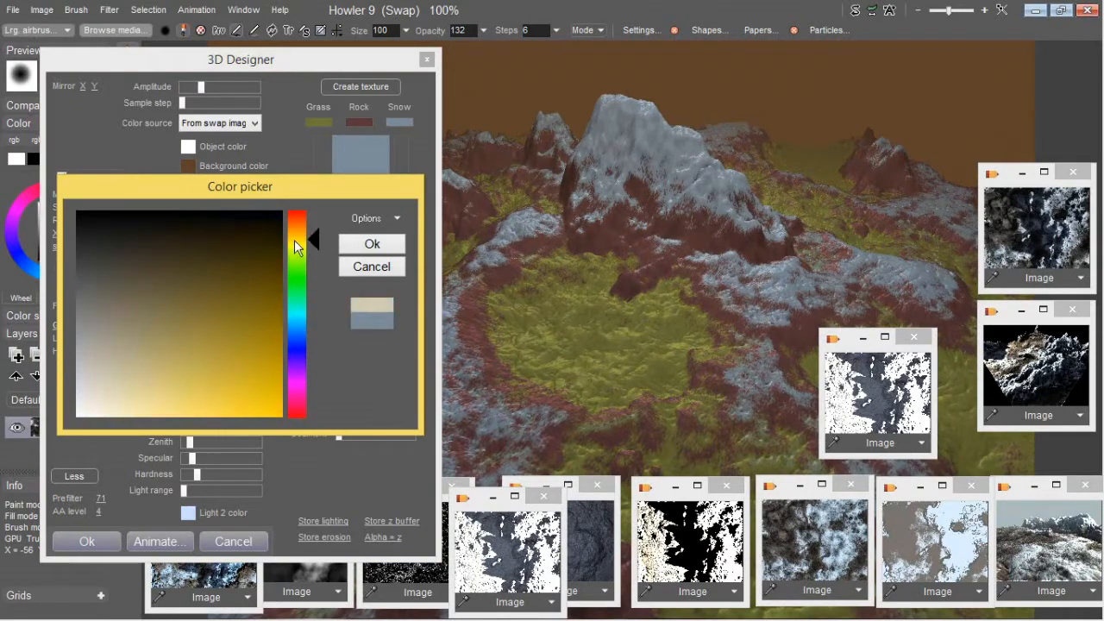
left_click(357, 245)
Step: Set the texture intensity to 33 and adjust the snow and grass levels for more snow coverage
left_click_drag(380, 256, 346, 262)
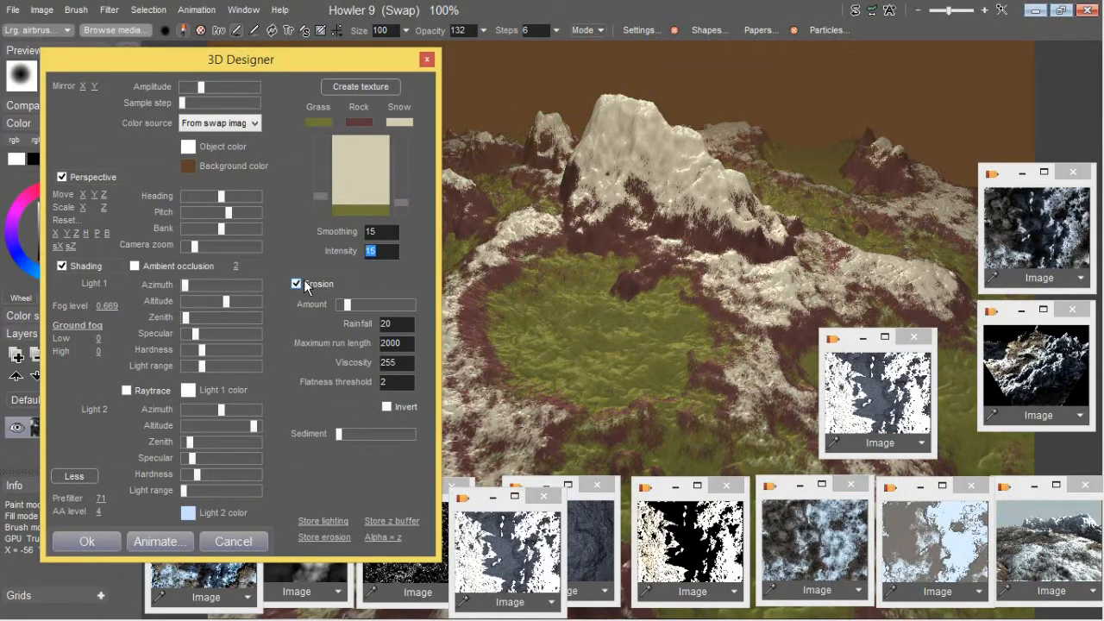
type("33")
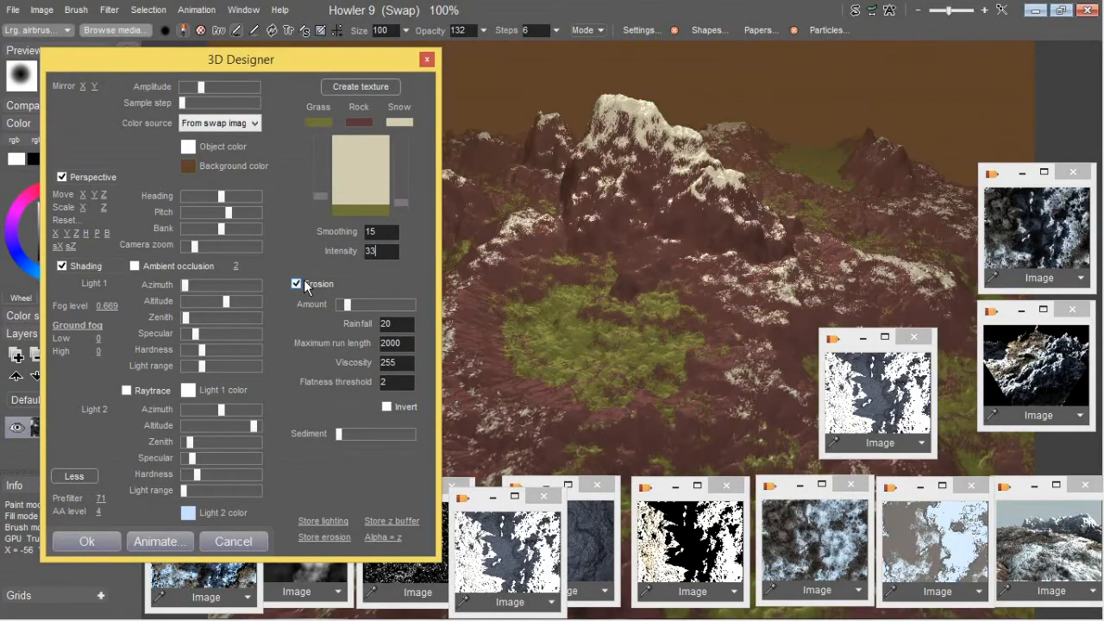
left_click_drag(405, 204, 405, 208)
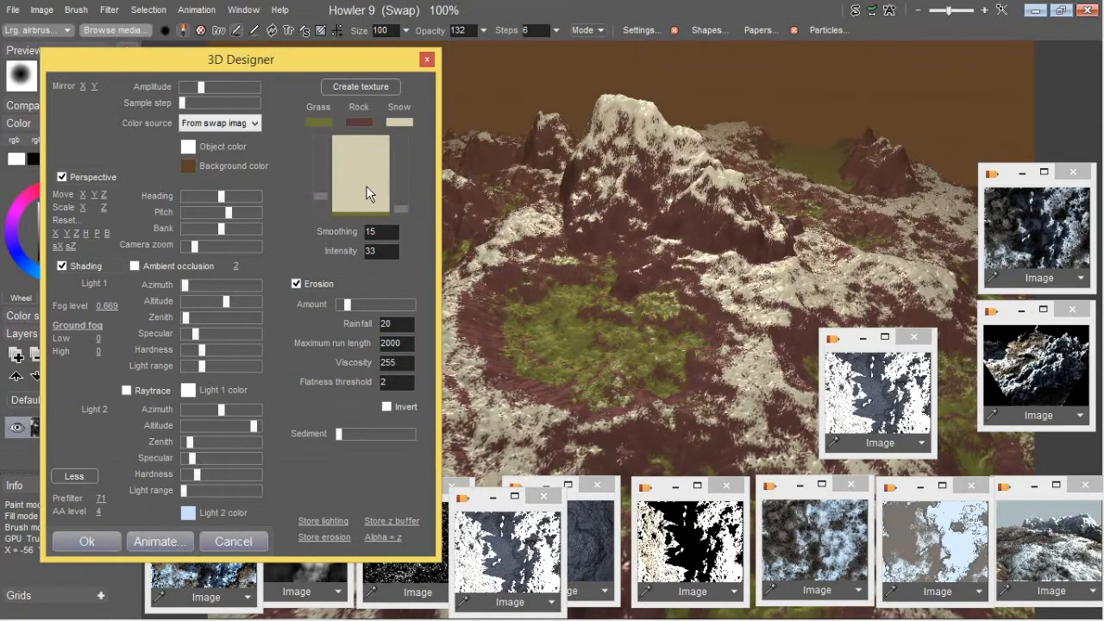
mouse_move(320, 196)
left_mouse_down()
mouse_move(322, 178)
mouse_move(322, 195)
left_mouse_up()
Step: Store the terrain's lighting as a separate image and move the 3D Designer dialog off the mountain view
left_click(317, 521)
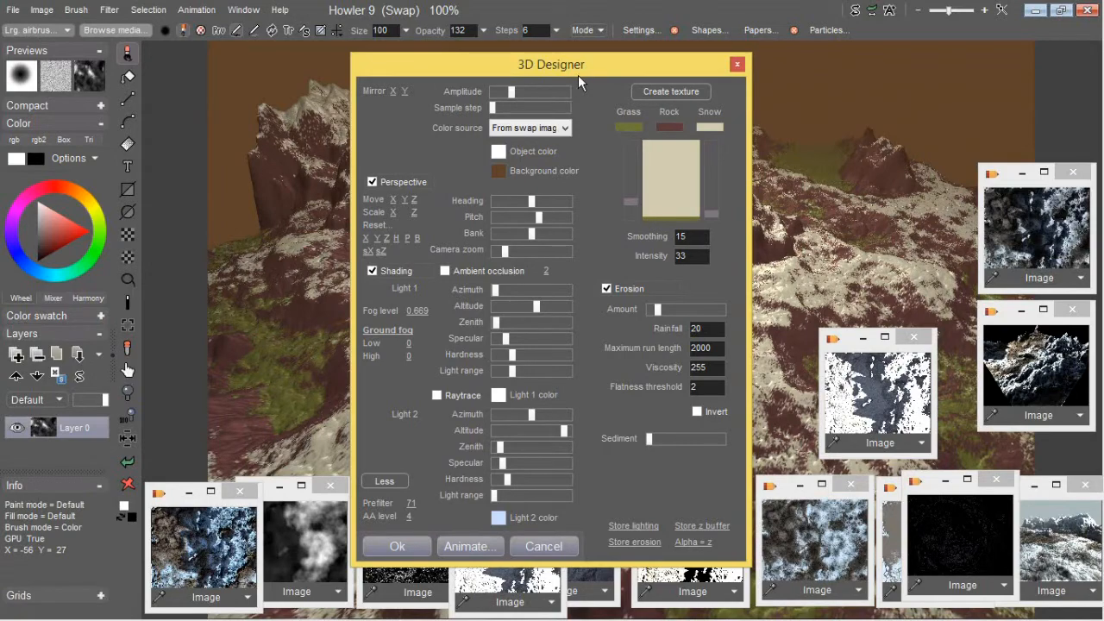
left_click_drag(578, 75, 274, 76)
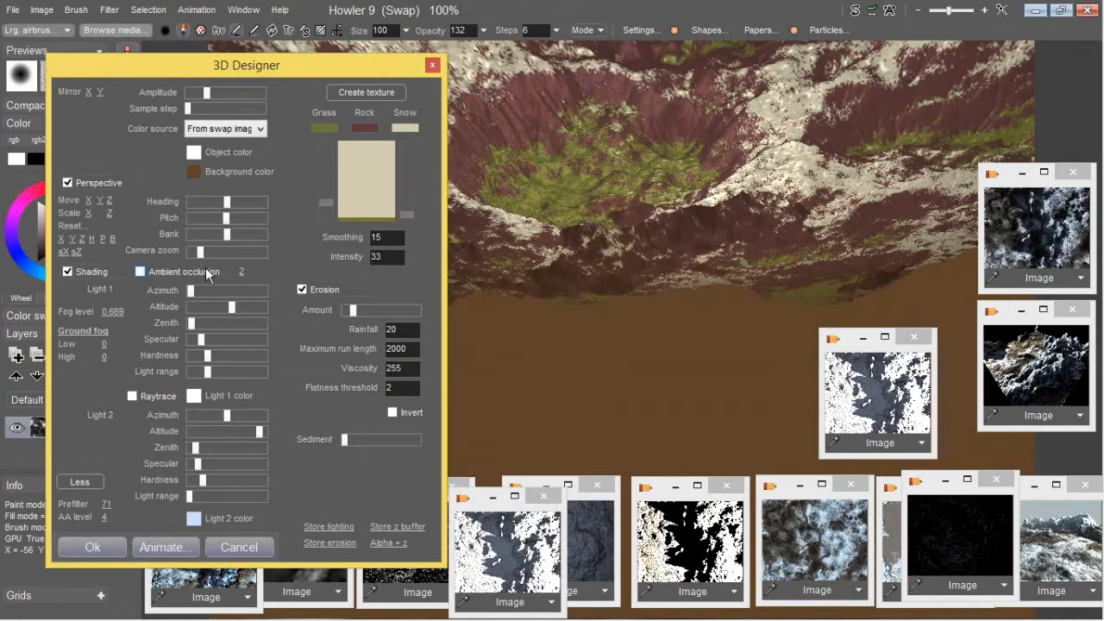
Step: Raise Light 1's azimuth slightly and increase the pitch until the main peak and horizon are back in view
left_click_drag(191, 291, 197, 290)
left_click_drag(226, 217, 229, 218)
left_click_drag(230, 216, 234, 217)
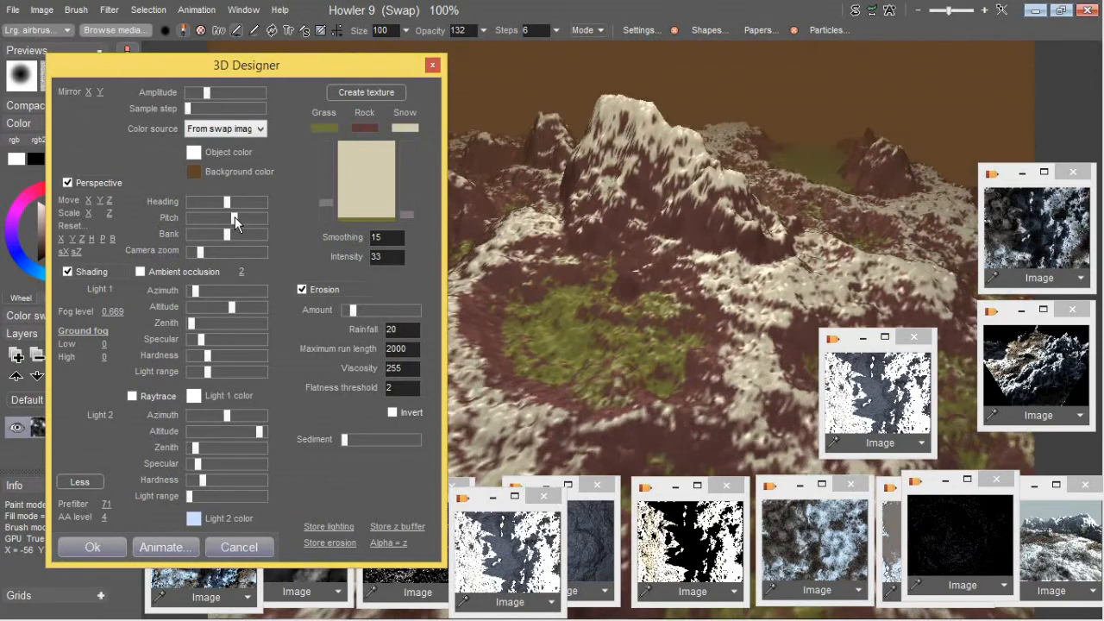
Step: Lower Light 1's altitude to near its minimum and raise its zenith and light range to about three quarters
left_click(202, 306)
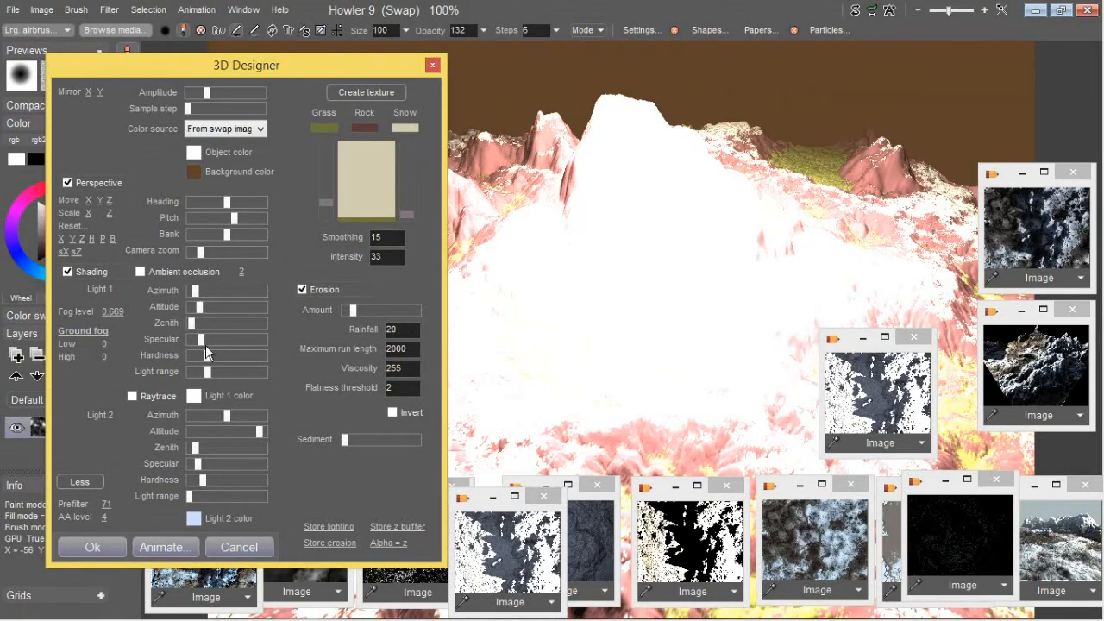
left_click_drag(206, 324, 248, 323)
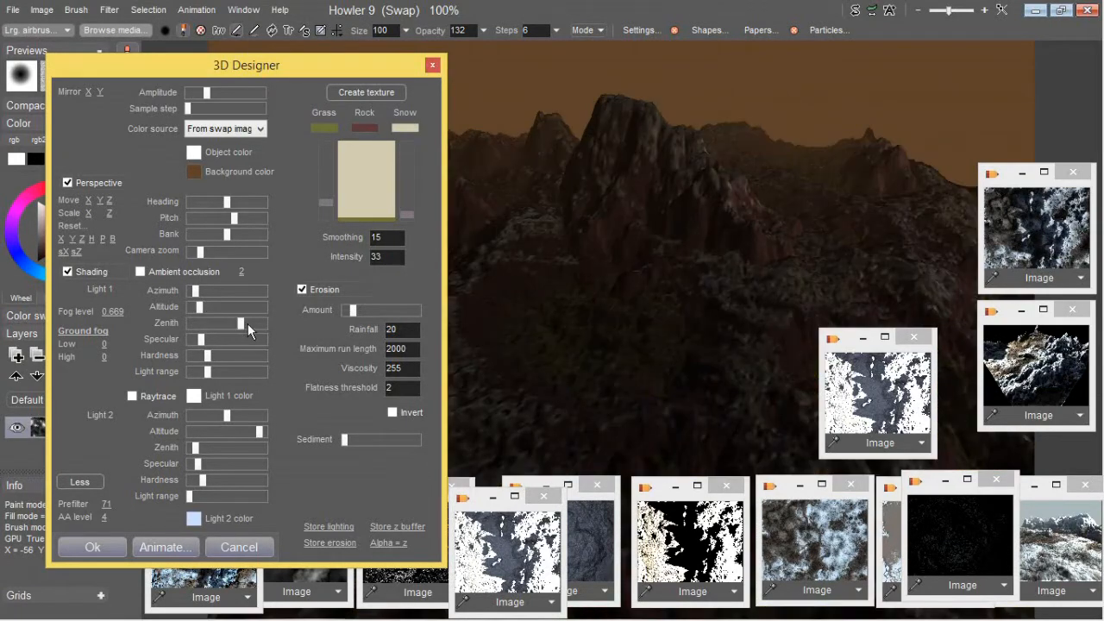
left_click_drag(207, 371, 247, 370)
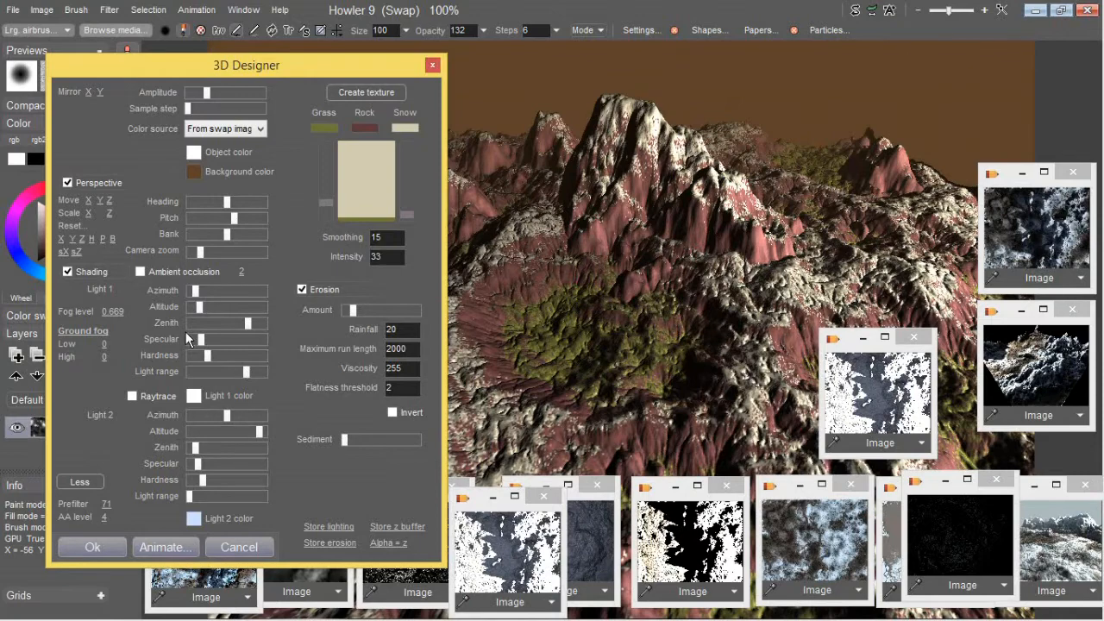
Step: Set Light 1's azimuth close to its maximum and enable raytraced shadows
left_click(211, 291)
left_click_drag(211, 290, 260, 292)
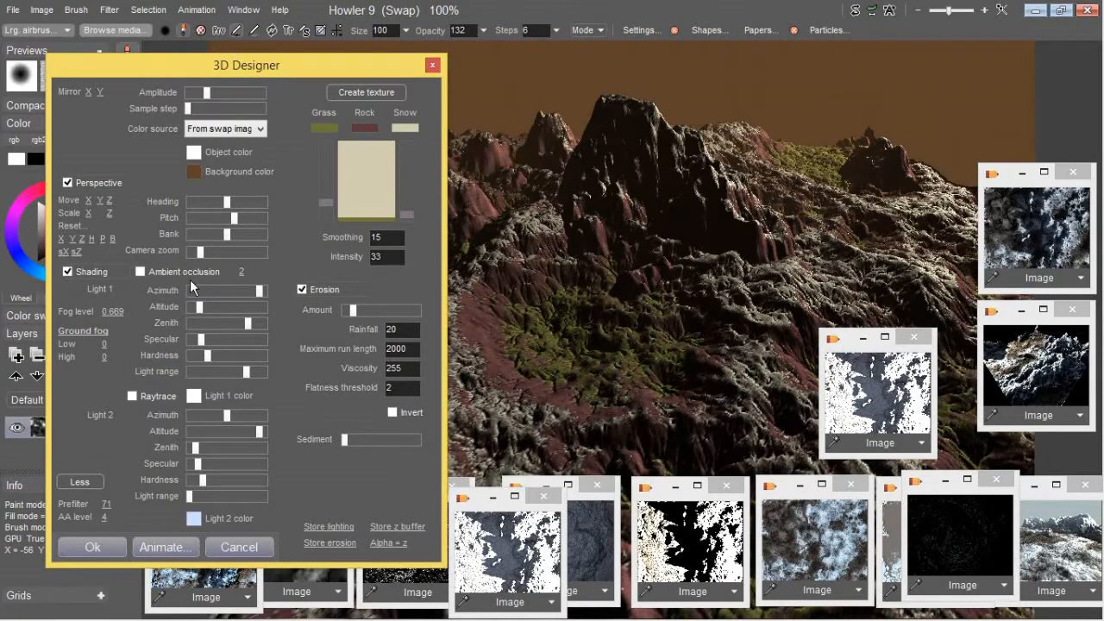
left_click(132, 397)
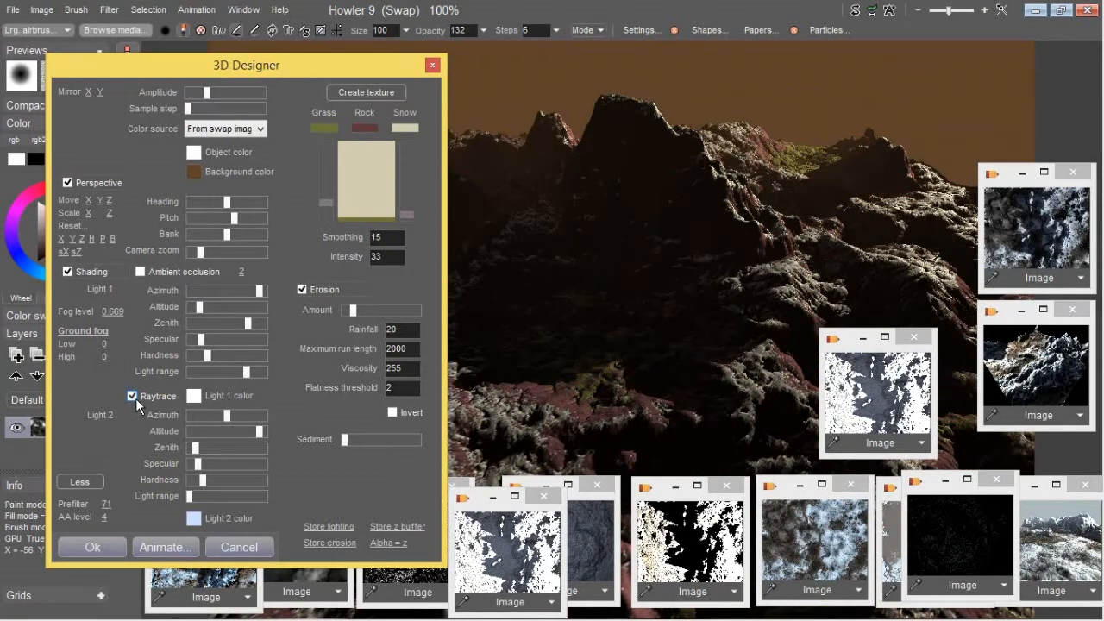
Step: Move the dialog farther off the terrain, then set Light 2's altitude to its maximum and its zenith to its minimum
left_click_drag(379, 63, 301, 64)
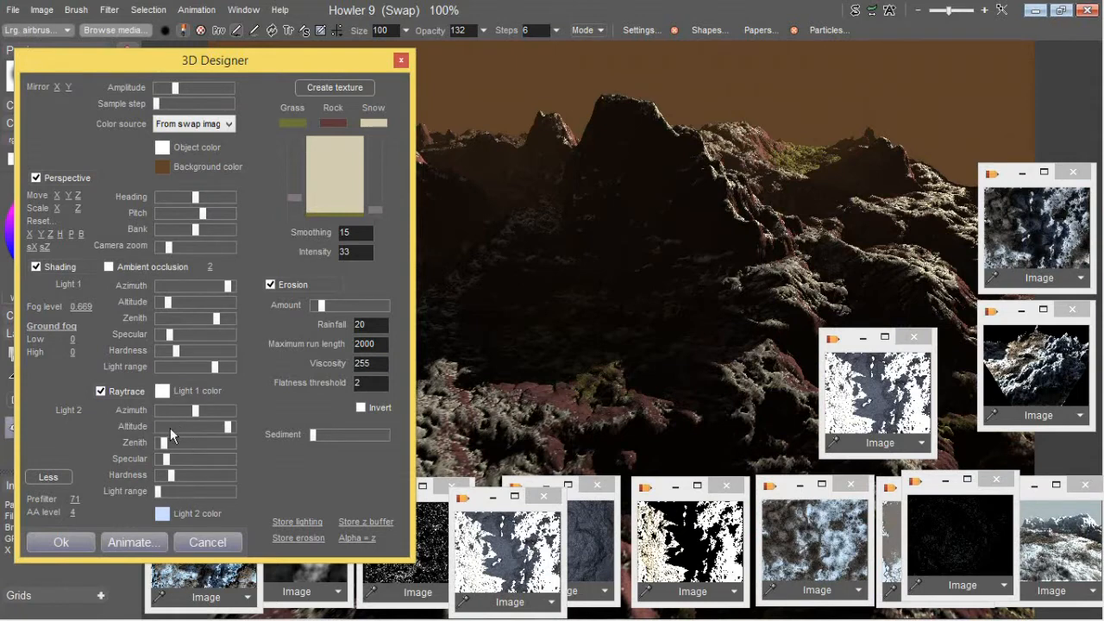
left_click_drag(232, 427, 234, 427)
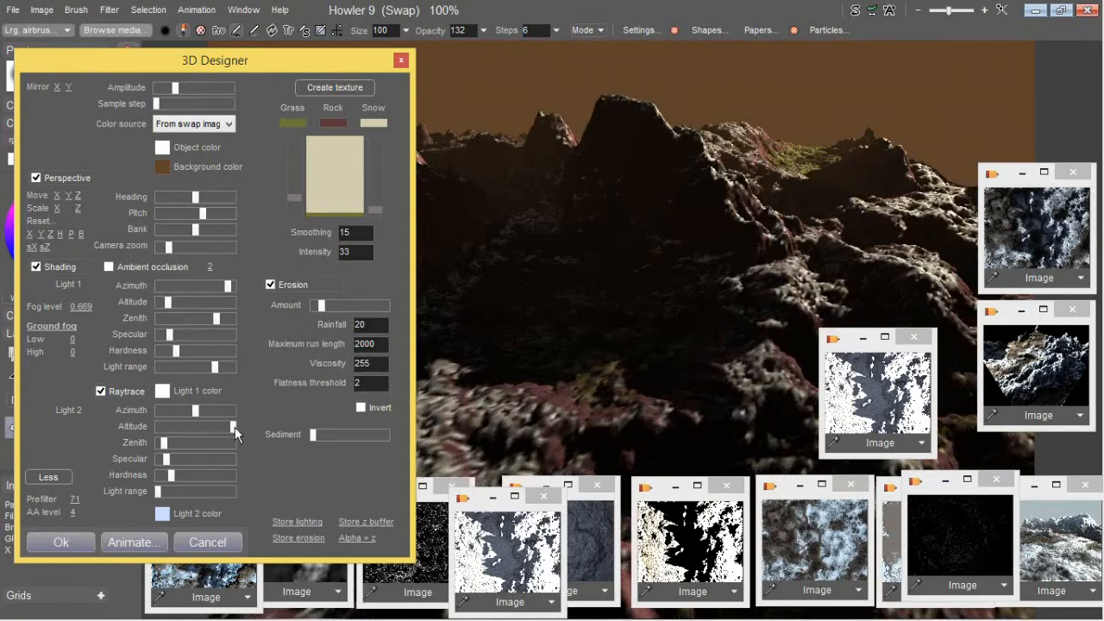
left_click_drag(163, 444, 157, 443)
Step: Raise Light 2's light range to a low setting and increase Light 1's light range a little further
left_click(168, 493)
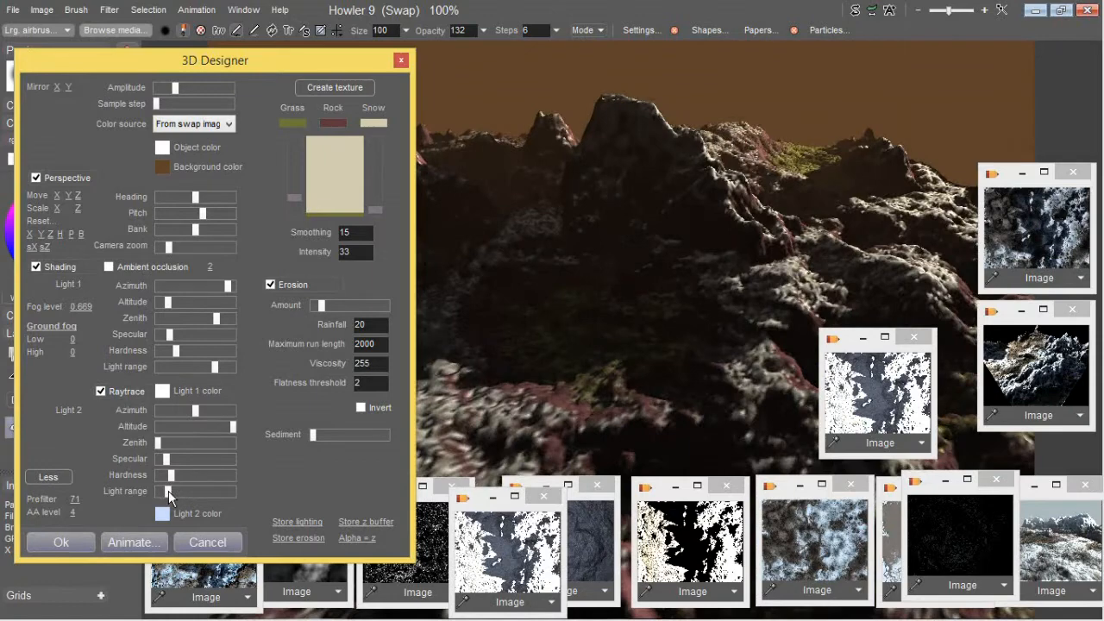
left_click_drag(177, 491, 170, 489)
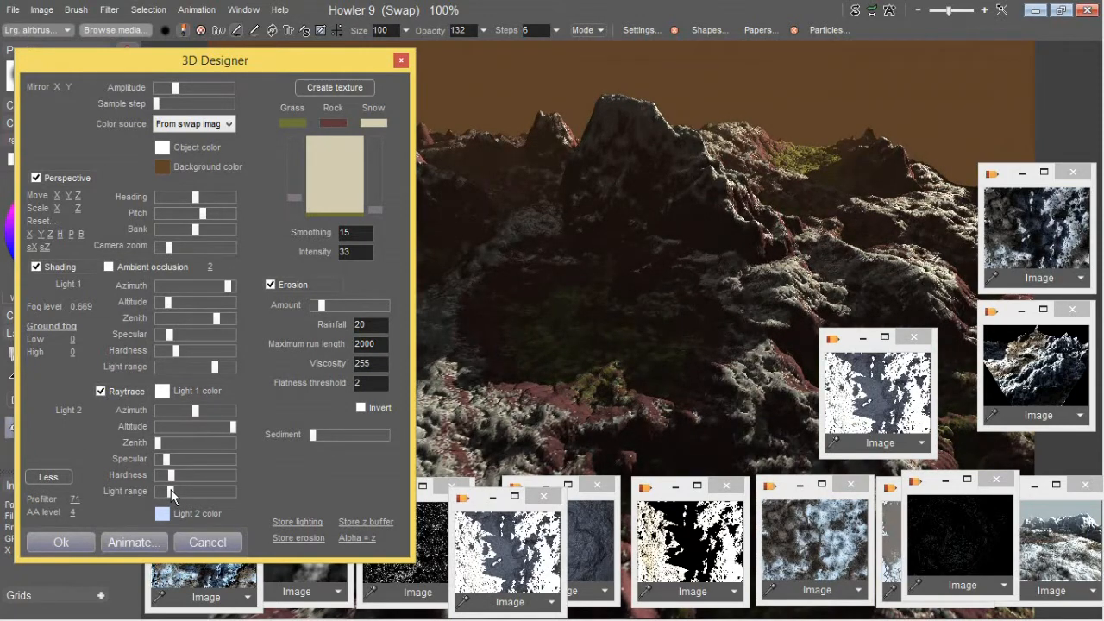
left_click_drag(224, 371, 225, 371)
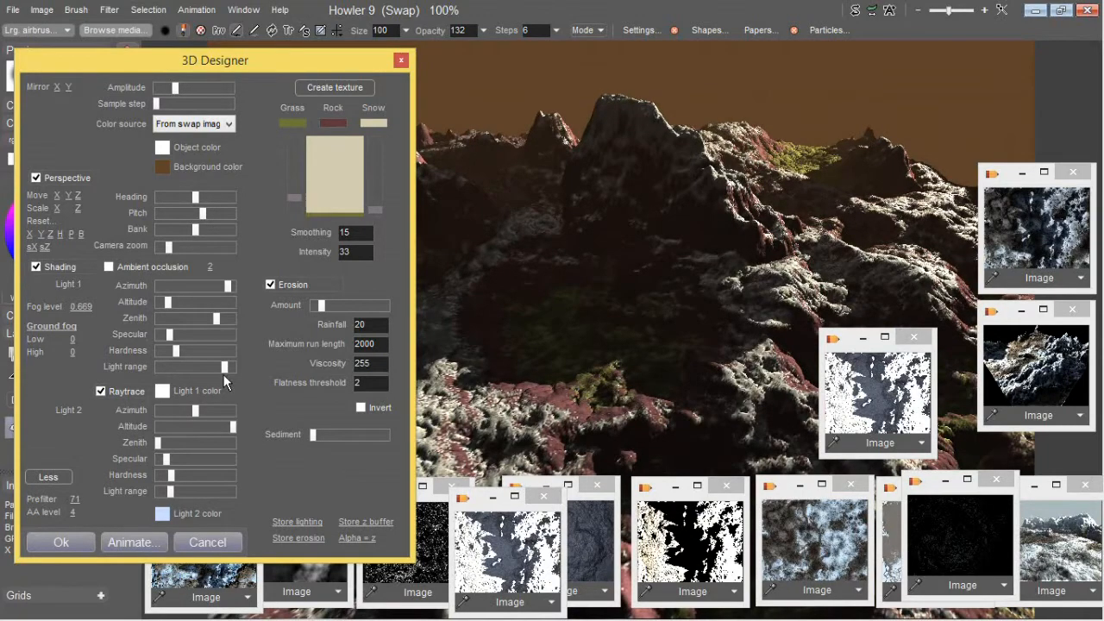
Step: Store the terrain's lighting and erosion as separate images, collapse the extra options and accept the 3D Designer render
left_click(297, 521)
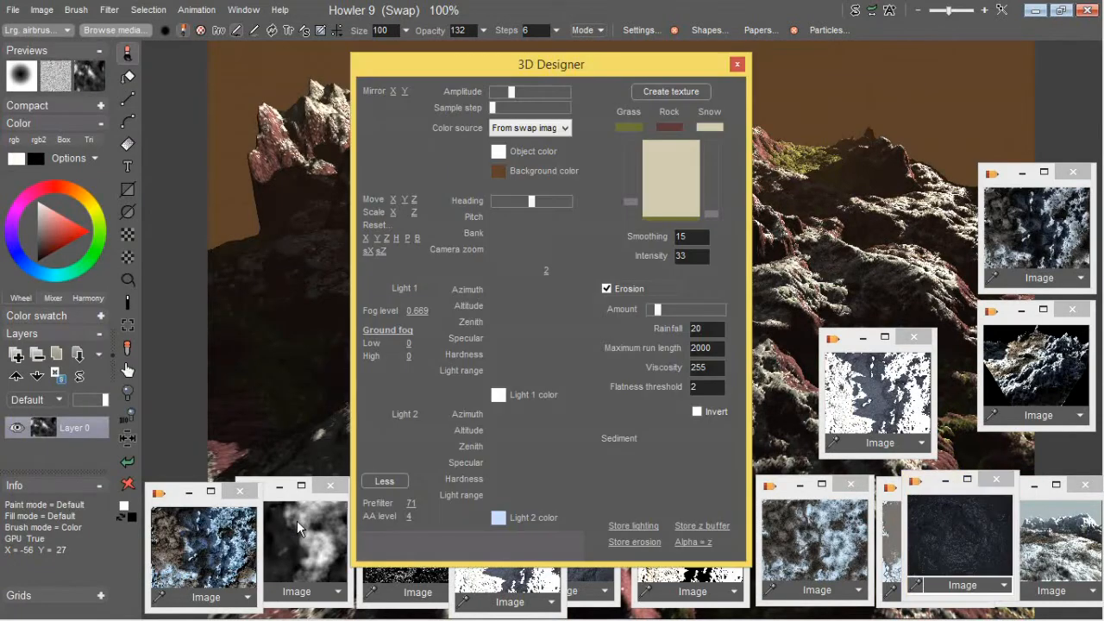
left_click(645, 543)
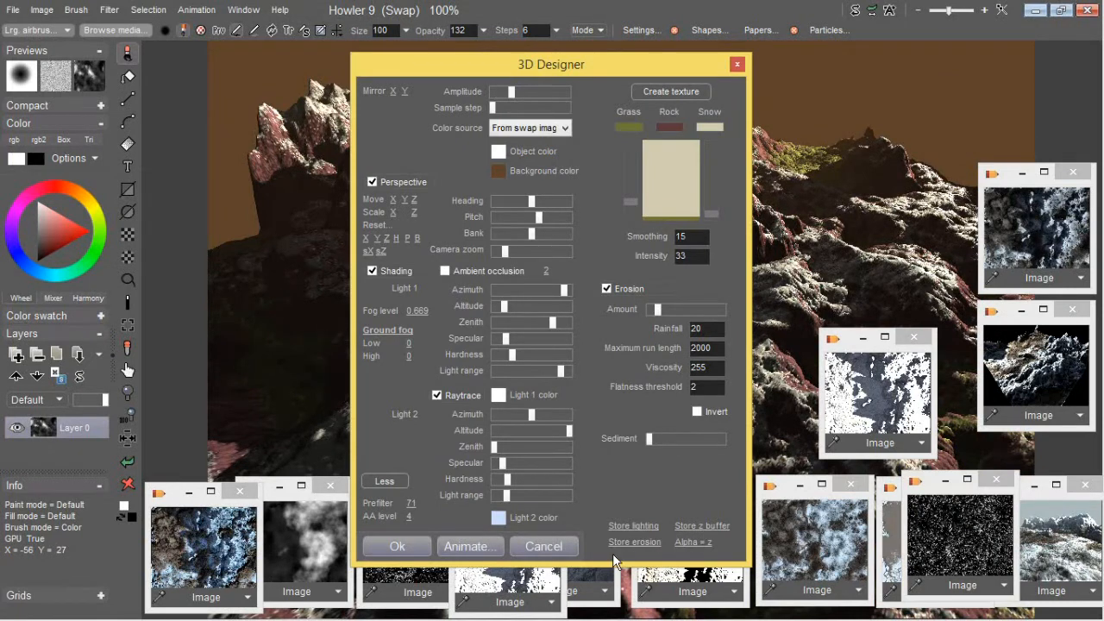
left_click(394, 483)
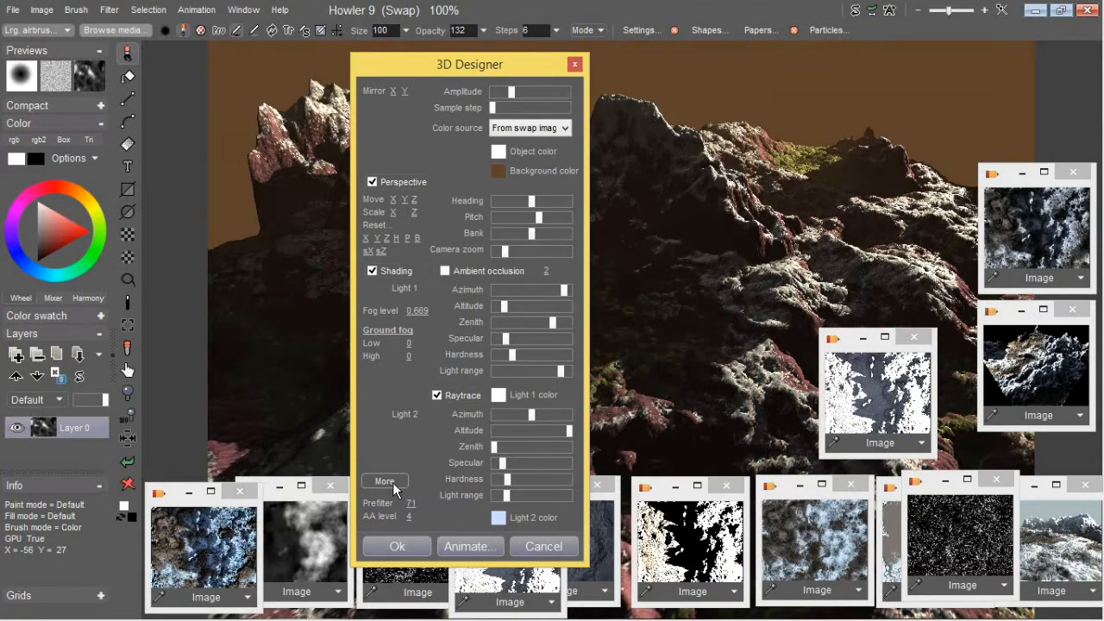
left_click(402, 549)
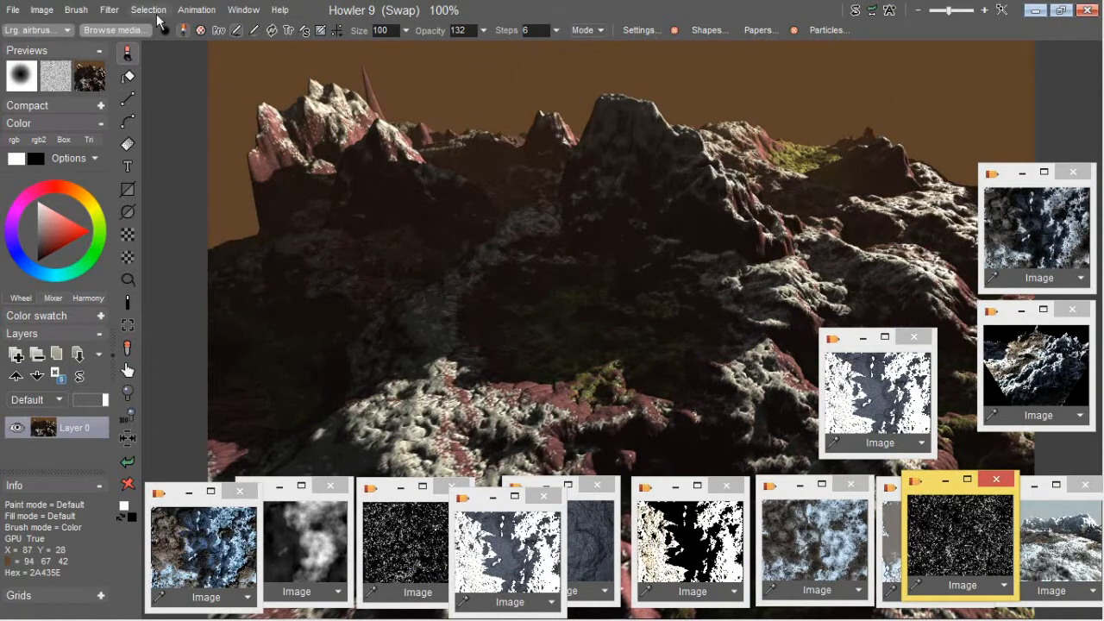
Step: Sharpen the rendered mountain landscape with an Unsharp mask at strength 101
left_click(109, 10)
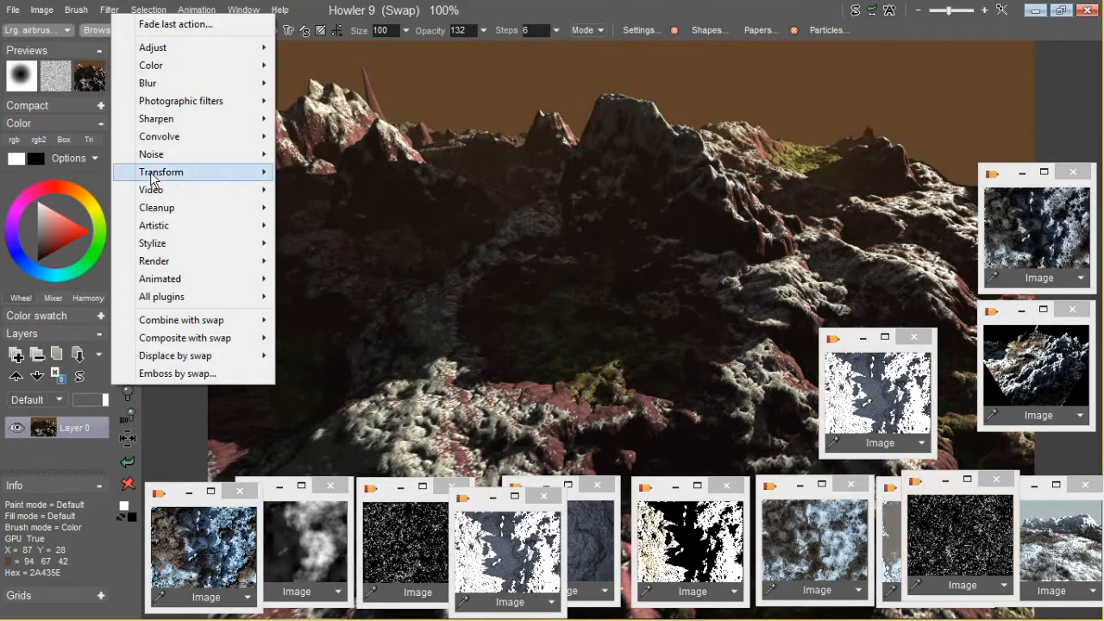
mouse_move(190, 126)
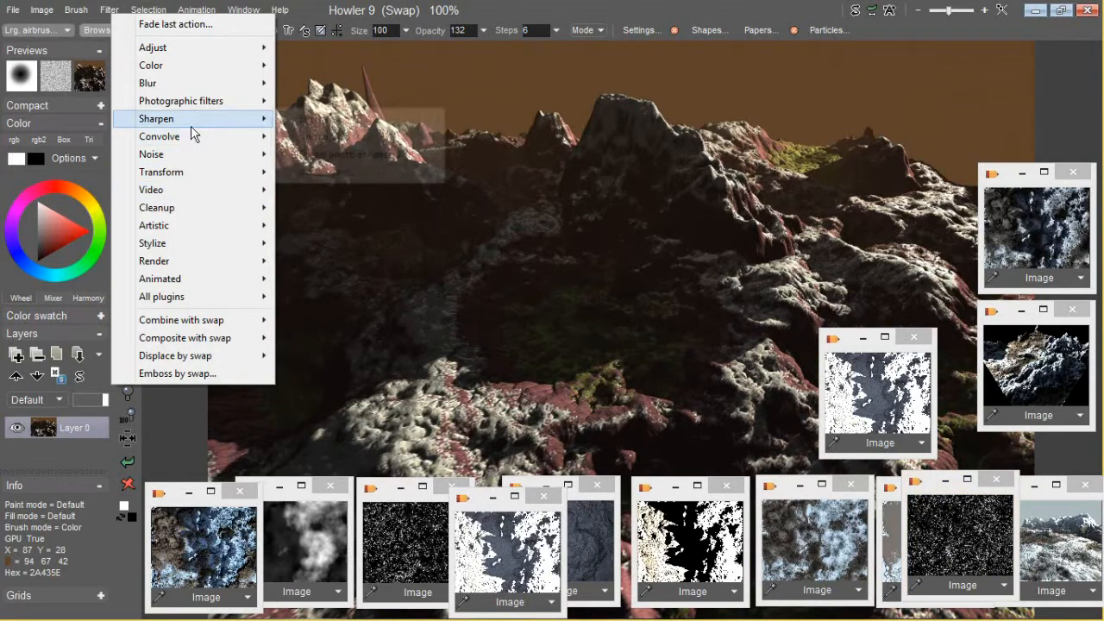
left_click(311, 135)
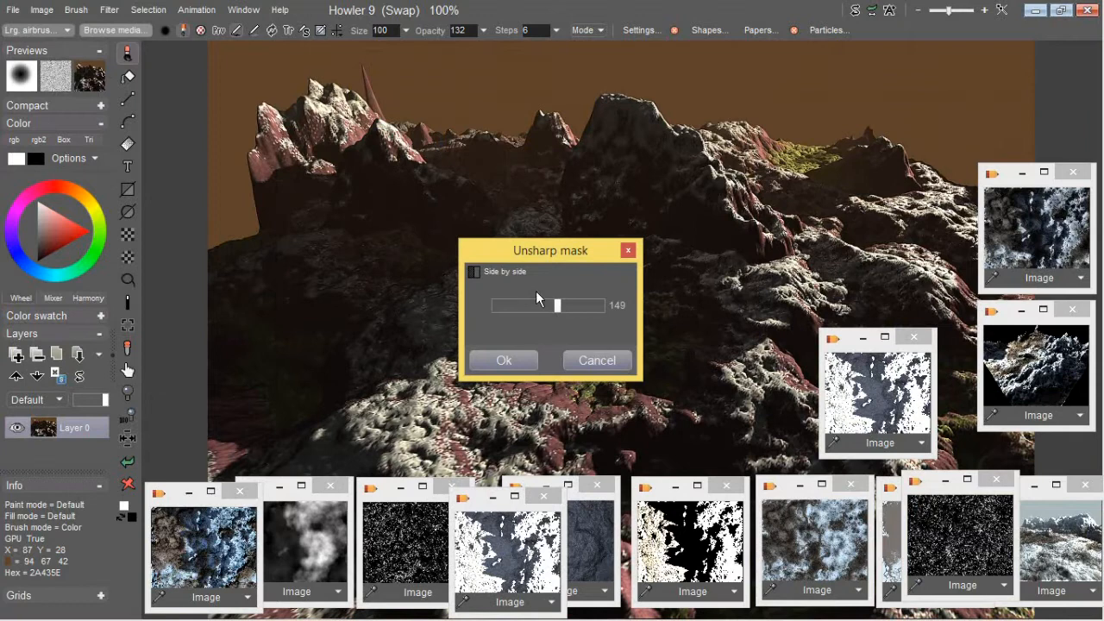
left_click_drag(538, 305, 538, 305)
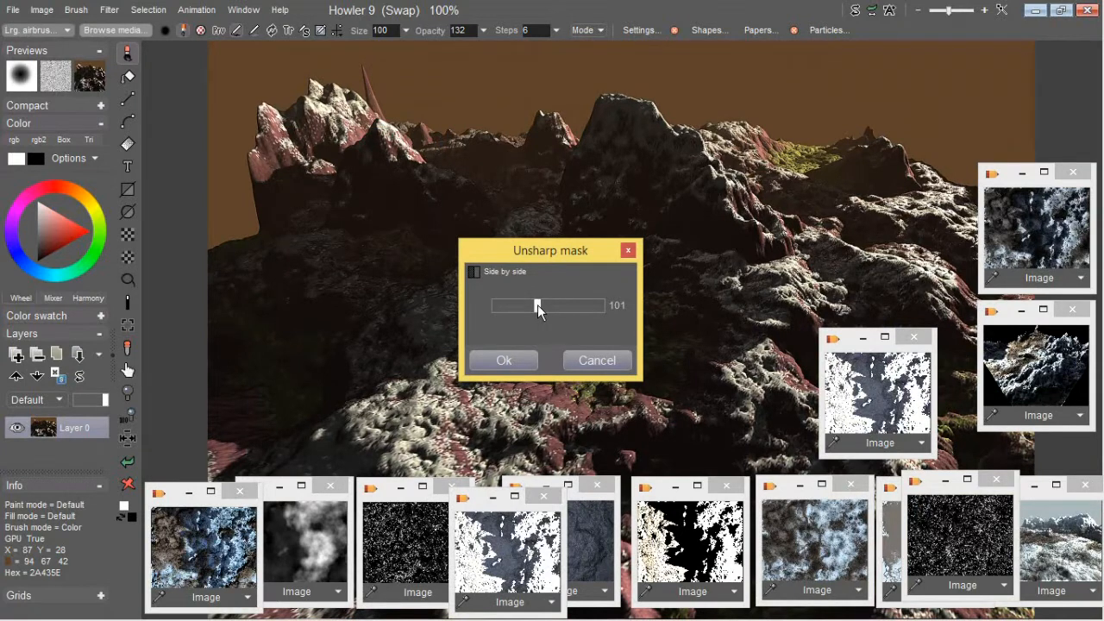
left_click(521, 361)
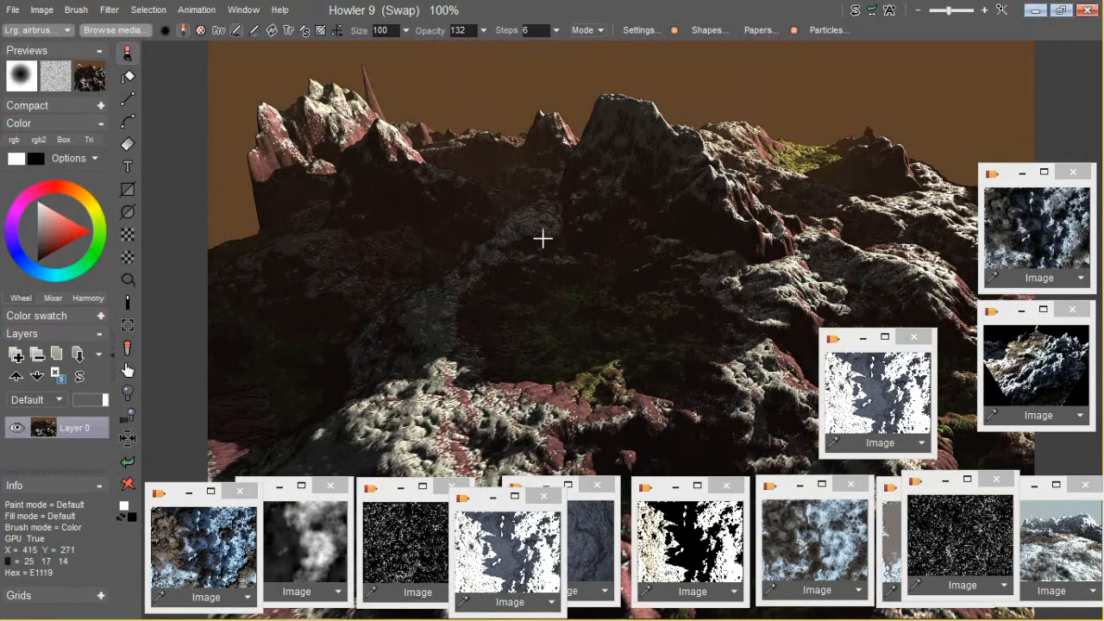
Step: Move the overlapping white-and-grey image aside and separate the stored erosion speckle, dark lighting and black-and-white lighting images
left_click(486, 515)
left_click_drag(483, 507, 22, 514)
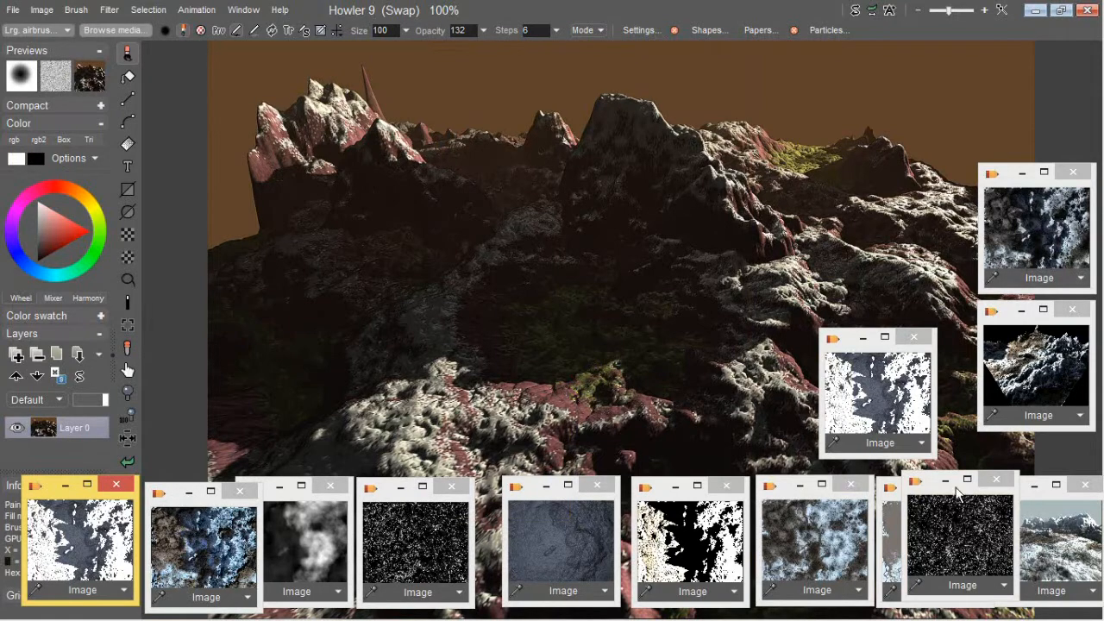
left_click_drag(951, 492, 1024, 58)
left_click_drag(937, 492, 888, 55)
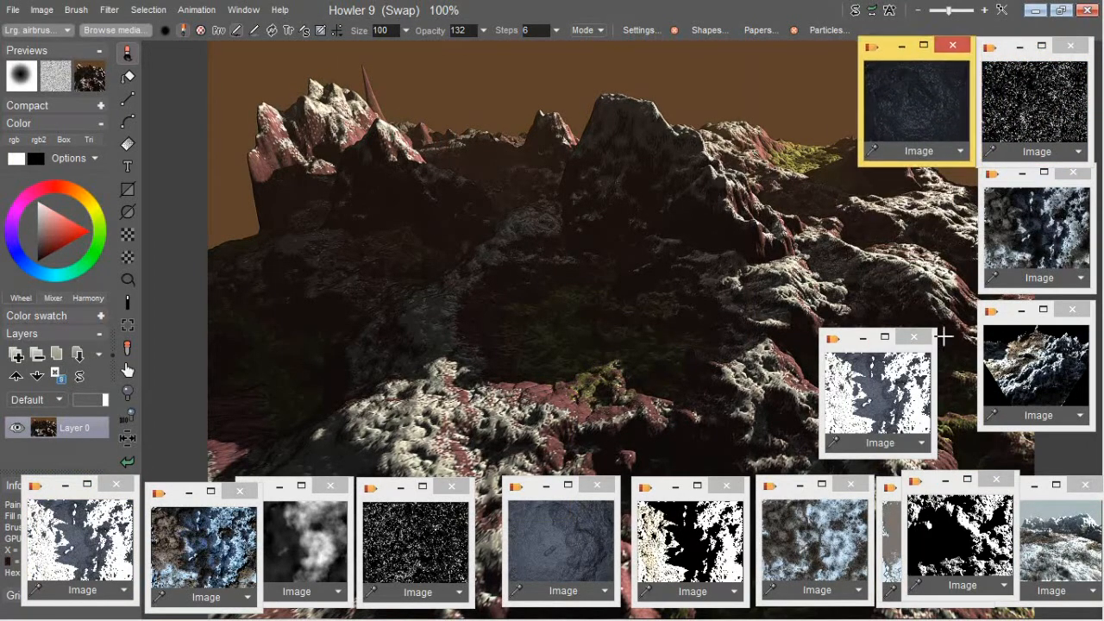
left_click_drag(938, 484, 900, 190)
Step: Place the black-and-white lighting image on the canvas and combine the dark lighting image with it using Add
left_click(910, 248)
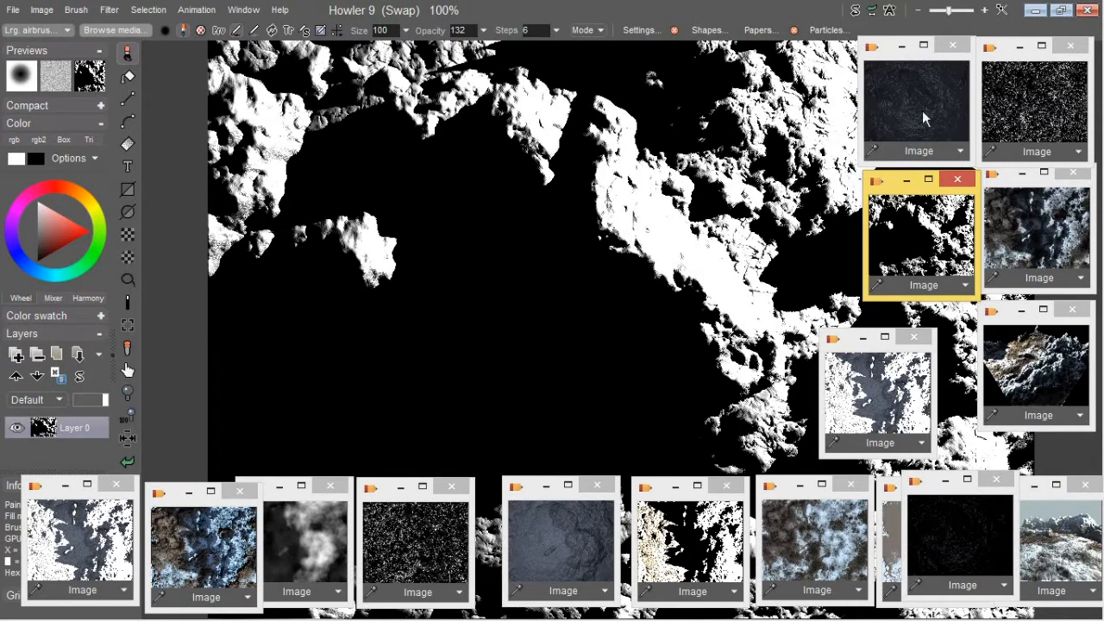
left_click(960, 152)
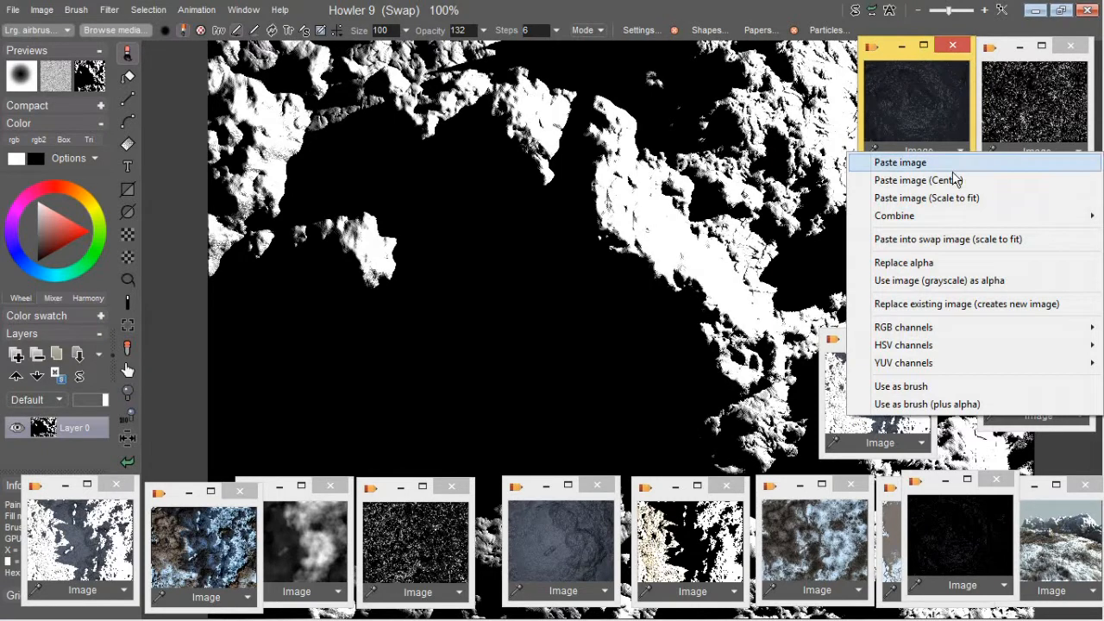
mouse_move(946, 217)
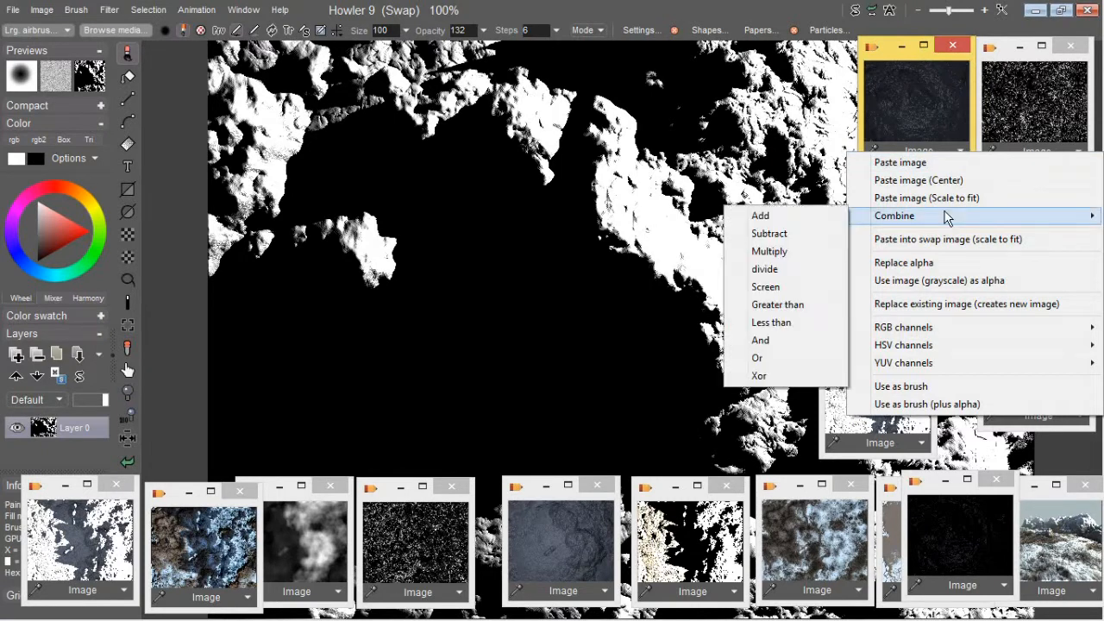
left_click(811, 221)
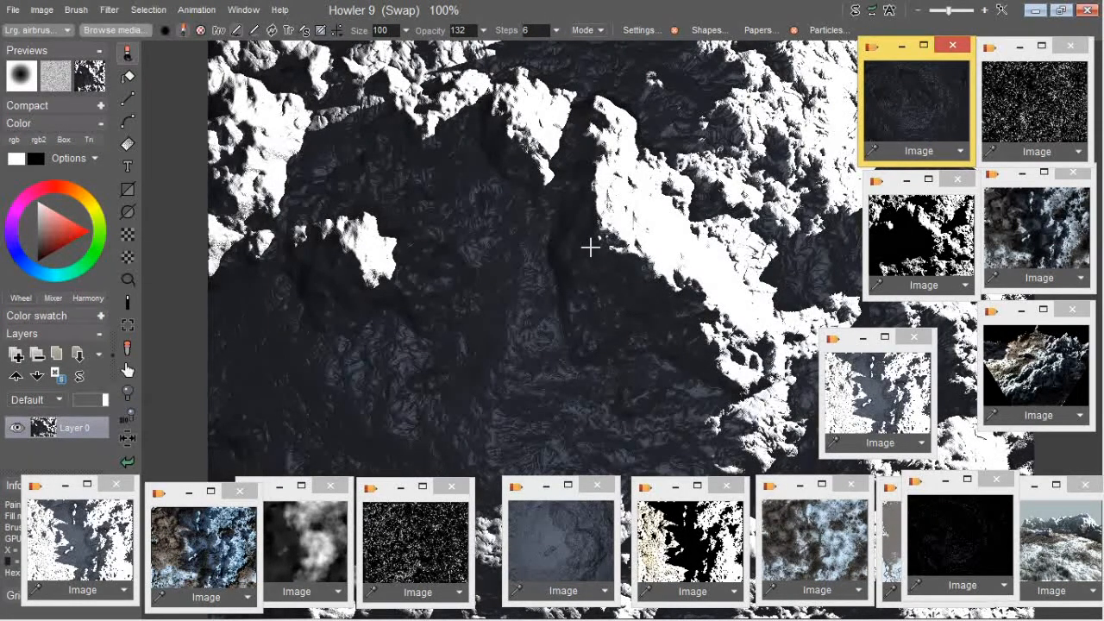
Step: Minimize the two separated lighting images, the white-and-grey image and the tilted rock terrain image to uncover the combined lighting
left_click(901, 45)
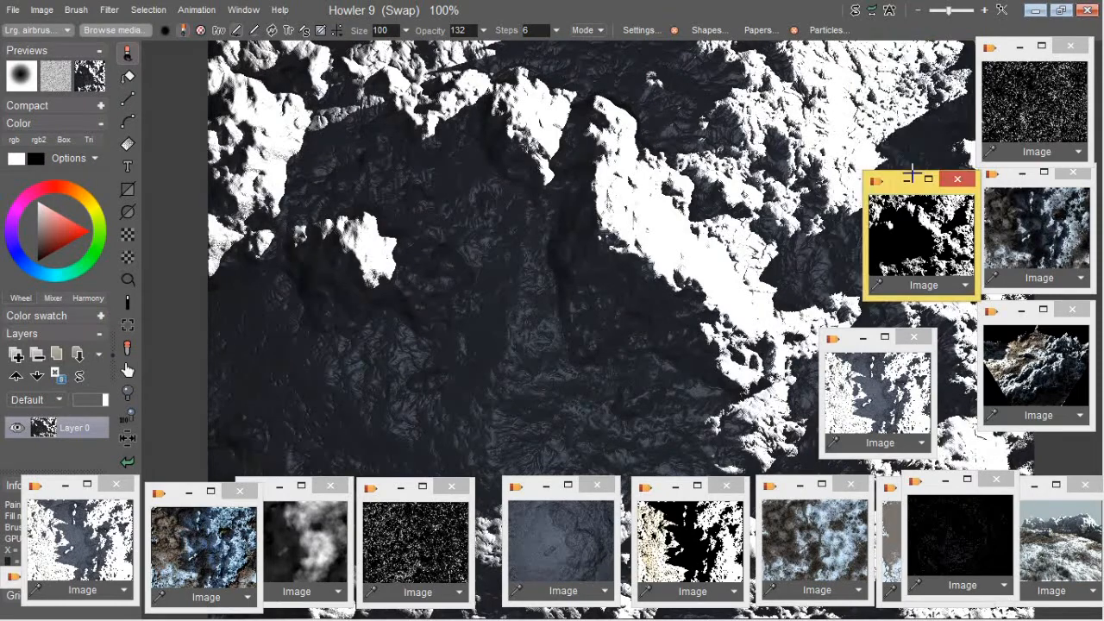
left_click(909, 177)
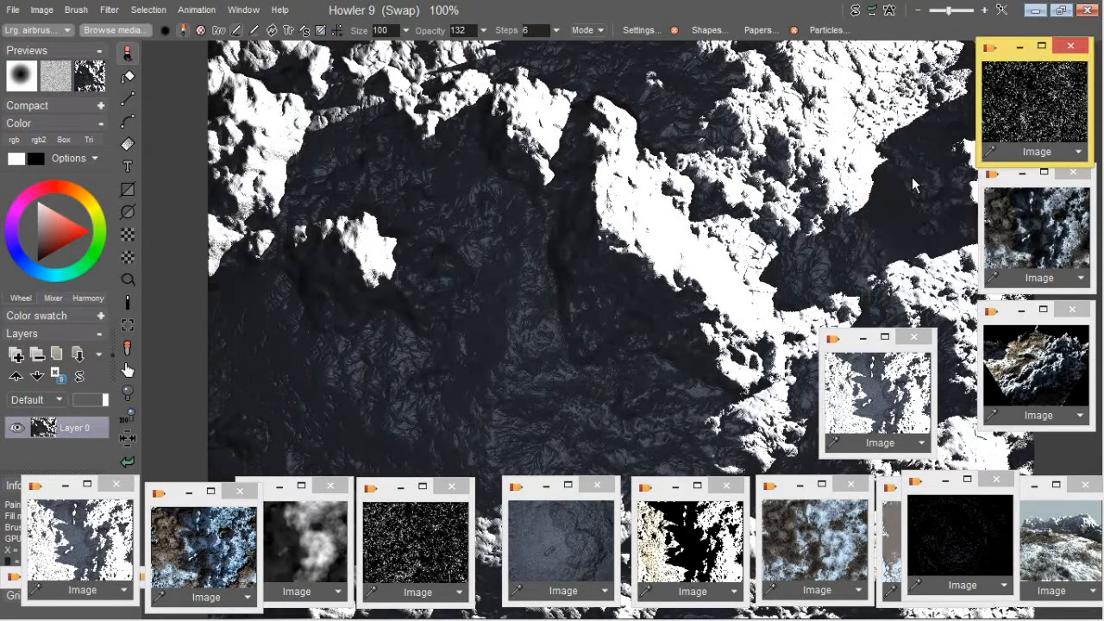
left_click(864, 338)
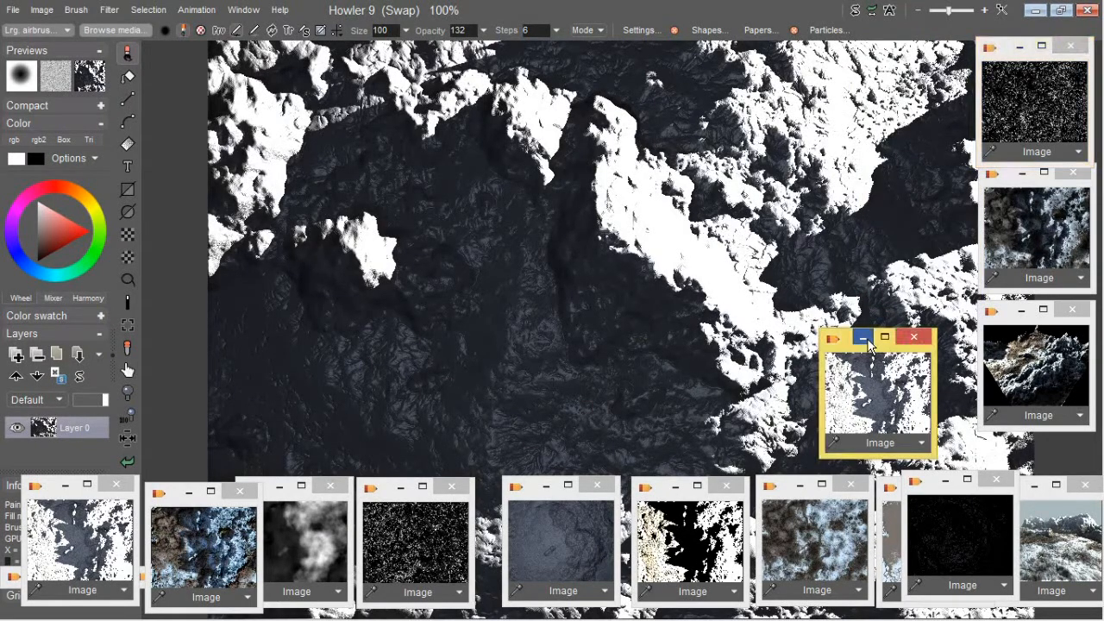
left_click(1033, 314)
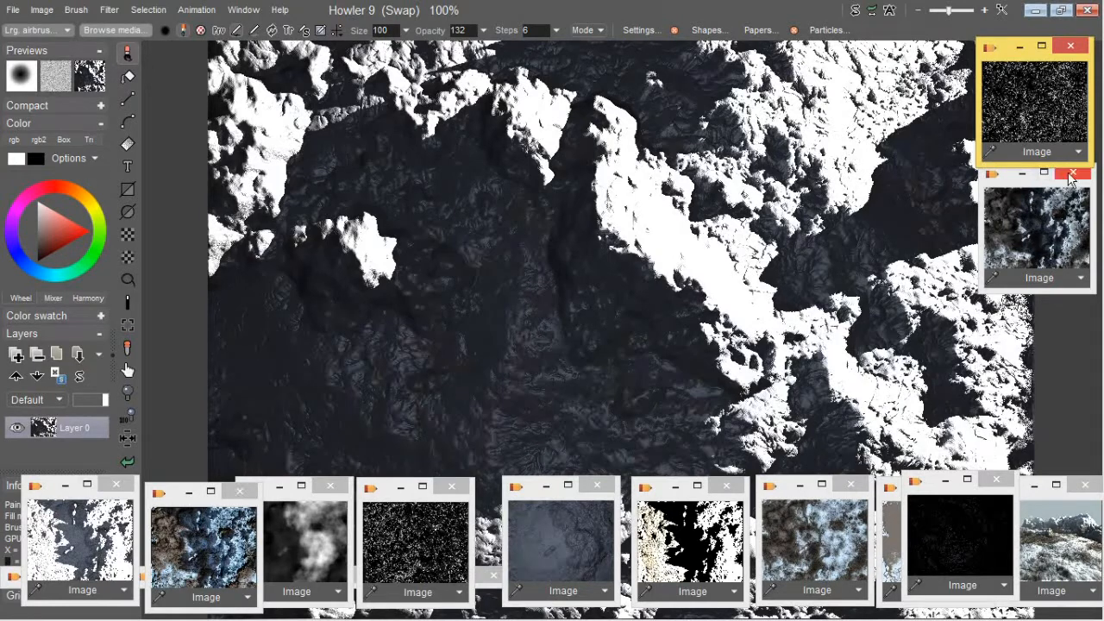